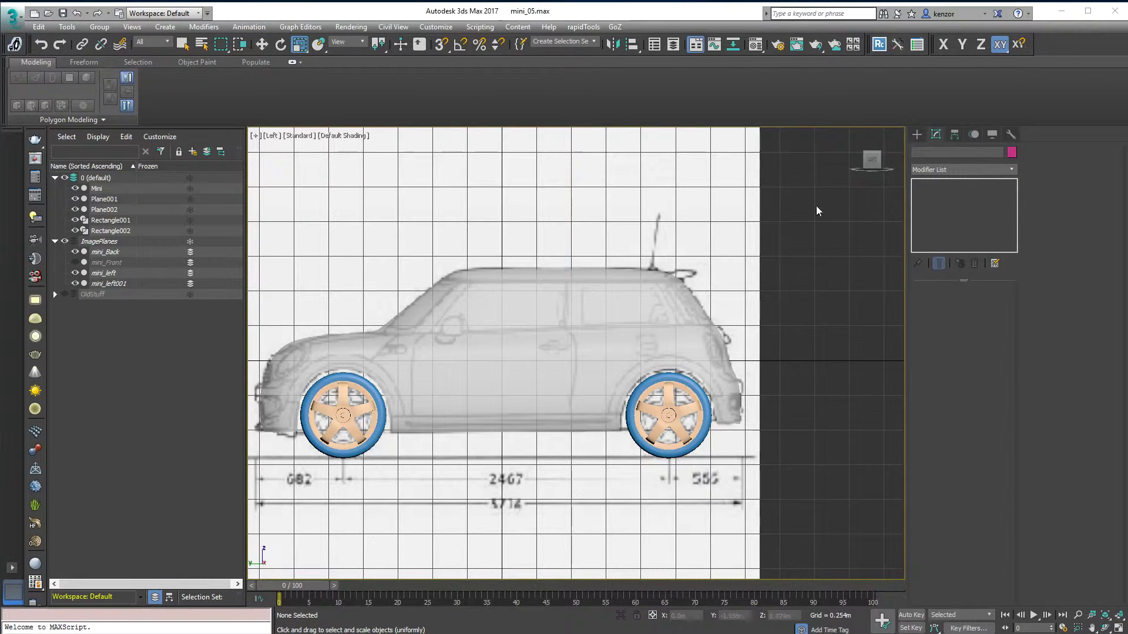
Examine the car body and wheels from several angles and compare them with the Mini reference photo in the browser
{"action": "middle_click_drag", "start_coordinate": [600, 294], "coordinate": [611, 320], "text": "alt"}
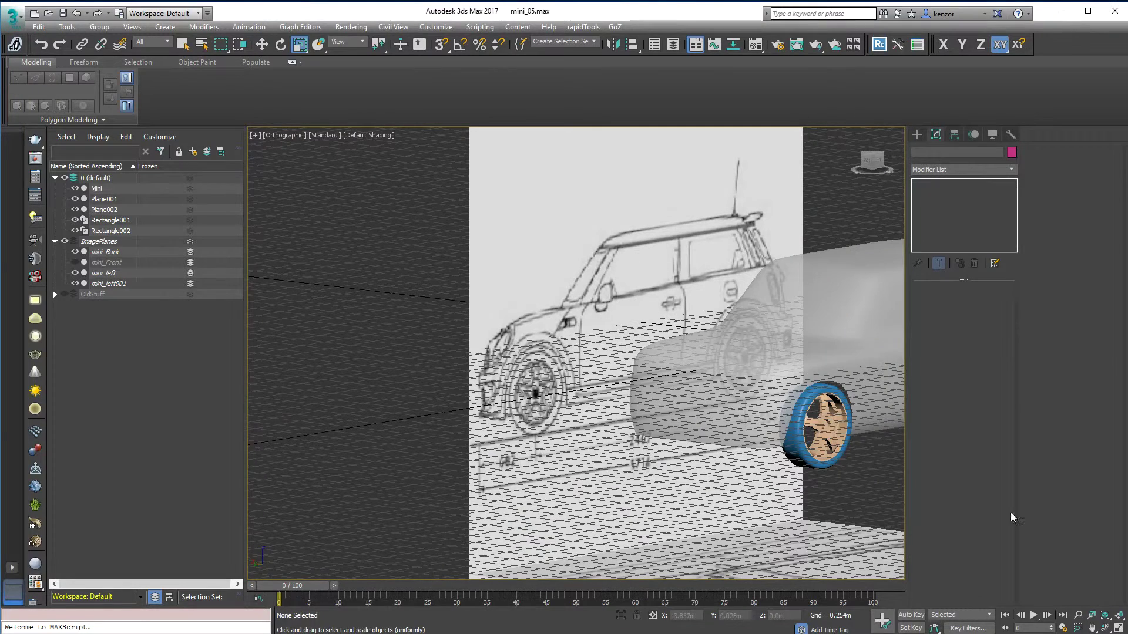
{"action": "key", "text": "alt+Tab"}
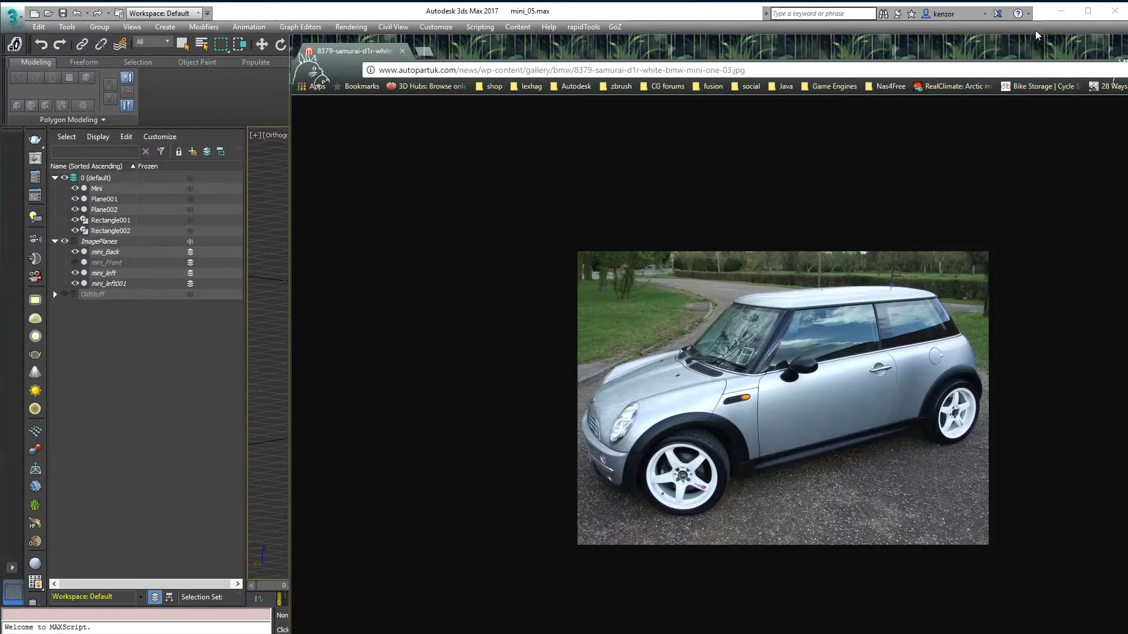
{"action": "left_click", "coordinate": [714, 13]}
{"action": "middle_click_drag", "start_coordinate": [766, 251], "coordinate": [748, 245], "text": "alt"}
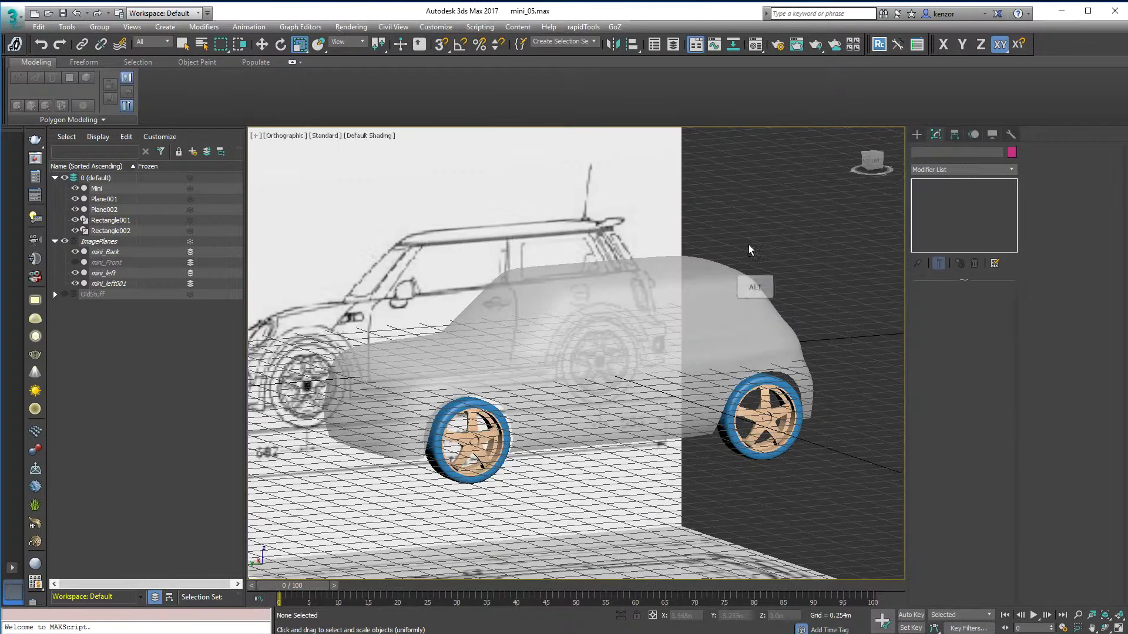
{"action": "left_click", "coordinate": [876, 156]}
{"action": "key", "text": "z"}
{"action": "scroll", "coordinate": [664, 279], "scroll_direction": "down", "scroll_amount": 3}
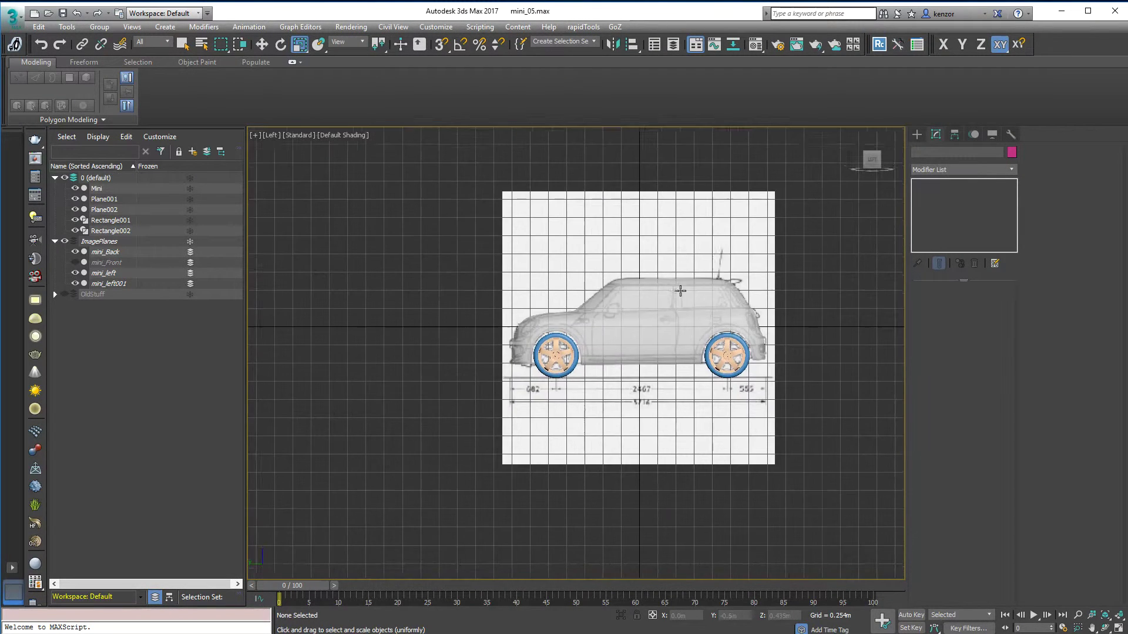
{"action": "scroll", "coordinate": [675, 288], "scroll_direction": "up", "scroll_amount": 3}
{"action": "scroll", "coordinate": [696, 253], "scroll_direction": "up", "scroll_amount": 3}
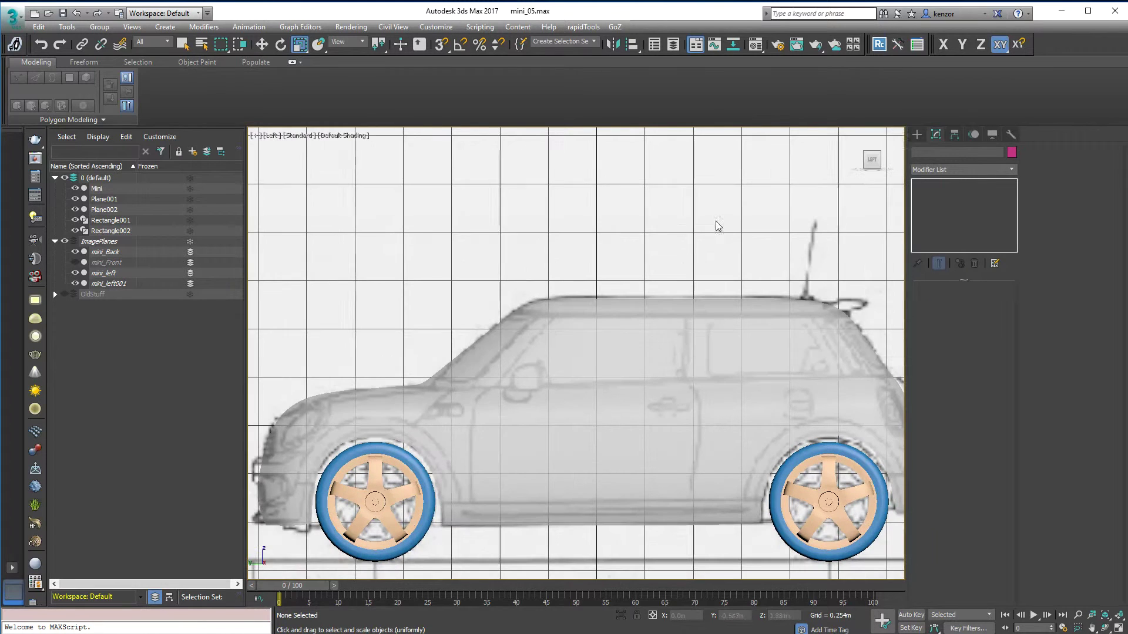
Create a box about 0.145 m long, 0.151 m wide and 0.145 m high over the wing mirror in the side-view drawing
{"action": "left_click", "coordinate": [919, 134]}
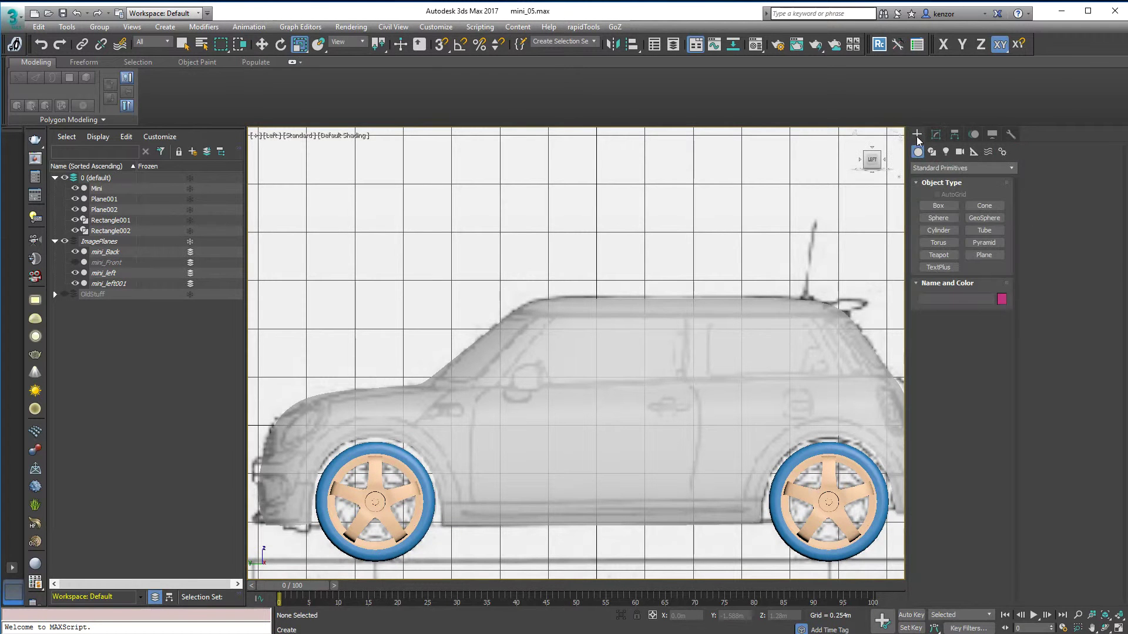
{"action": "left_click", "coordinate": [942, 205]}
{"action": "left_click_drag", "start_coordinate": [511, 369], "coordinate": [543, 390]}
{"action": "middle_click_drag", "start_coordinate": [548, 366], "coordinate": [516, 343], "text": "alt"}
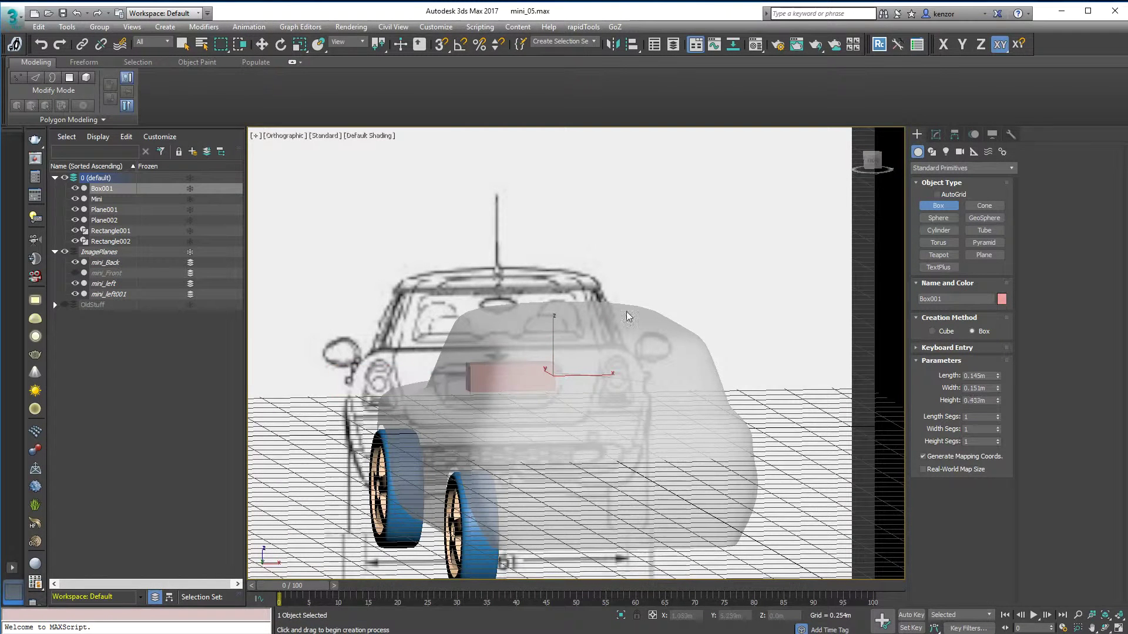
{"action": "left_click", "coordinate": [584, 346]}
Move the box in the Front view so that it sits over the wing mirror in the reference drawing
{"action": "key", "text": "f"}
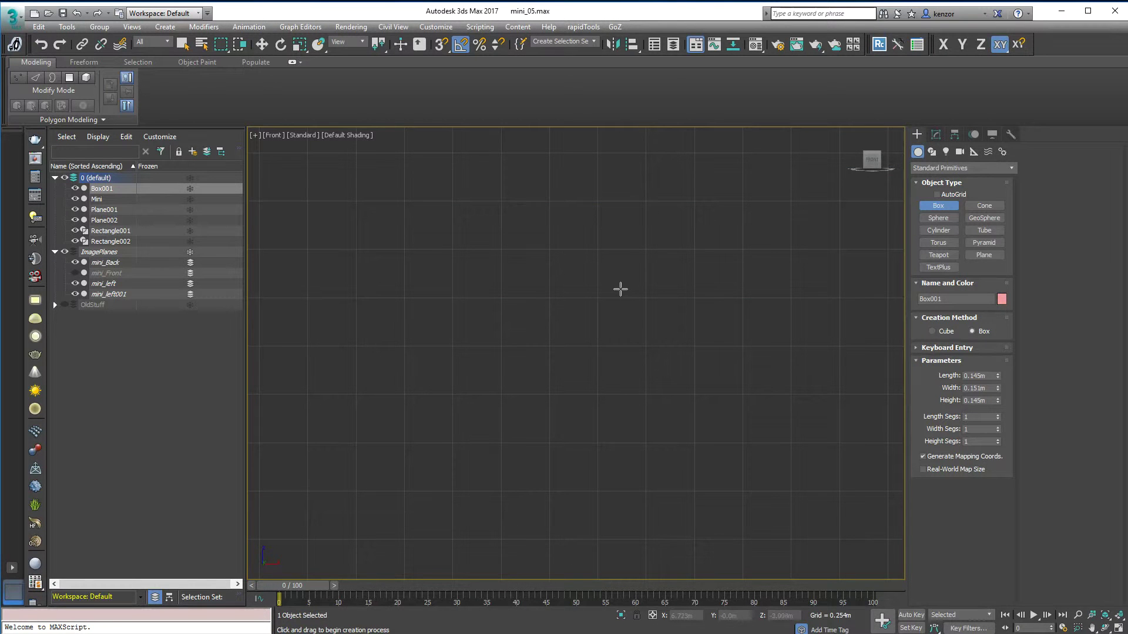
{"action": "key", "text": "z"}
{"action": "mouse_move", "coordinate": [635, 267]}
{"action": "middle_mouse_down", "text": "ctrl+alt"}
{"action": "mouse_move", "coordinate": [598, 338]}
{"action": "mouse_move", "coordinate": [604, 298]}
{"action": "mouse_move", "coordinate": [652, 275]}
{"action": "middle_mouse_up", "text": "ctrl+alt"}
{"action": "key", "text": "w"}
{"action": "left_click_drag", "start_coordinate": [656, 336], "coordinate": [467, 336]}
{"action": "middle_click_drag", "start_coordinate": [467, 336], "coordinate": [604, 273]}
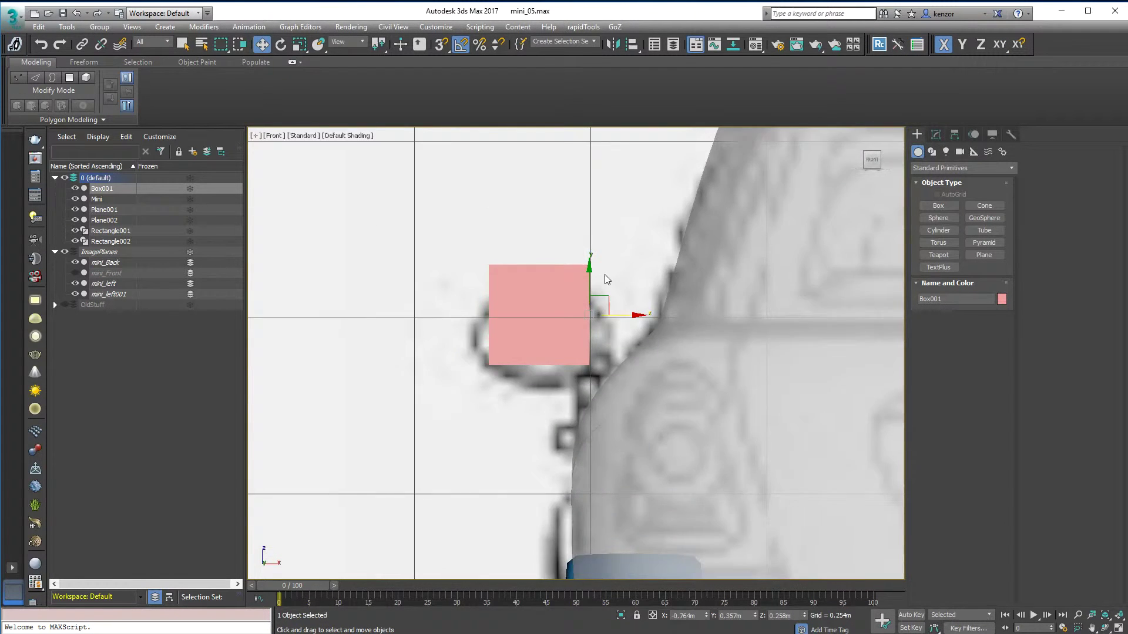
{"action": "scroll", "coordinate": [604, 273], "scroll_direction": "up", "scroll_amount": 2}
{"action": "left_click_drag", "start_coordinate": [604, 316], "coordinate": [634, 395]}
Convert the box to an Editable Poly
{"action": "left_click", "coordinate": [935, 135]}
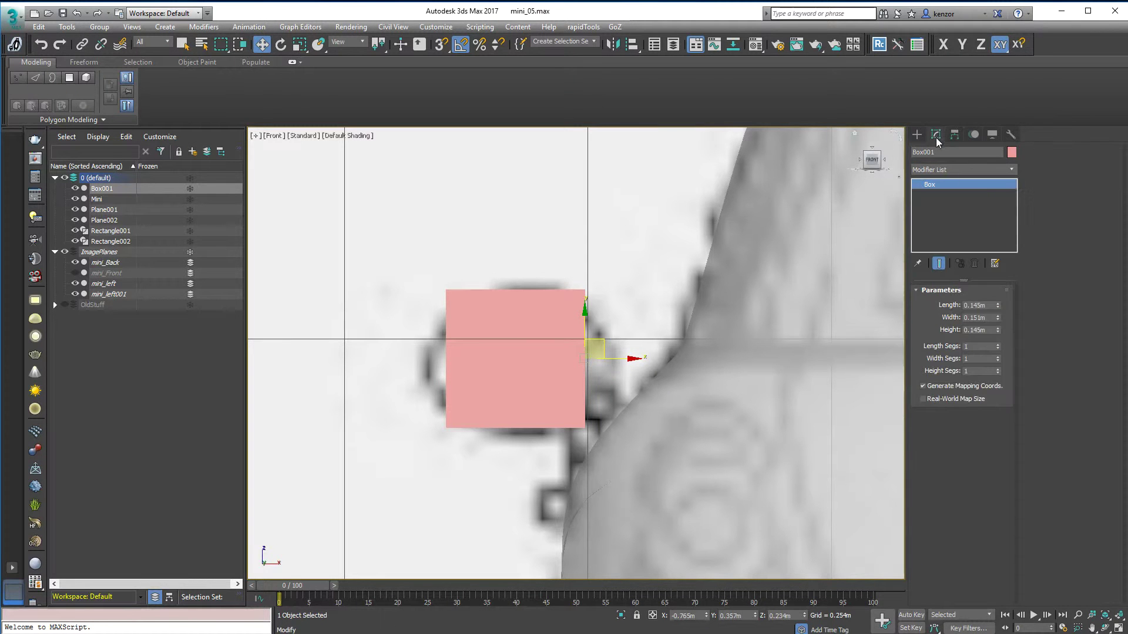
{"action": "right_click", "coordinate": [975, 186]}
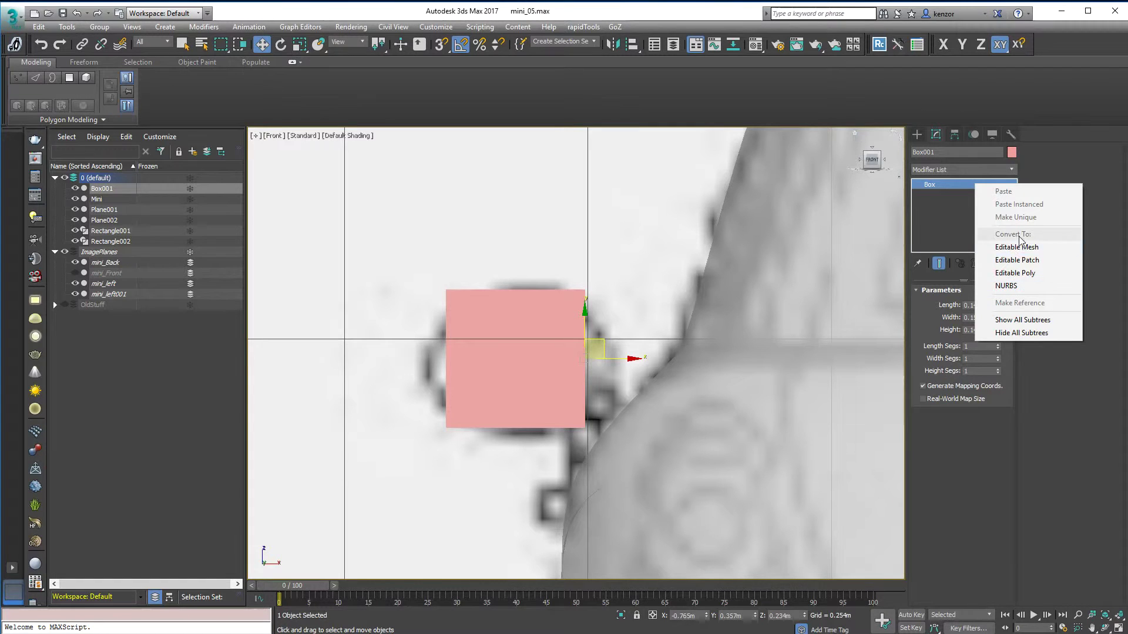
{"action": "left_click", "coordinate": [1020, 274]}
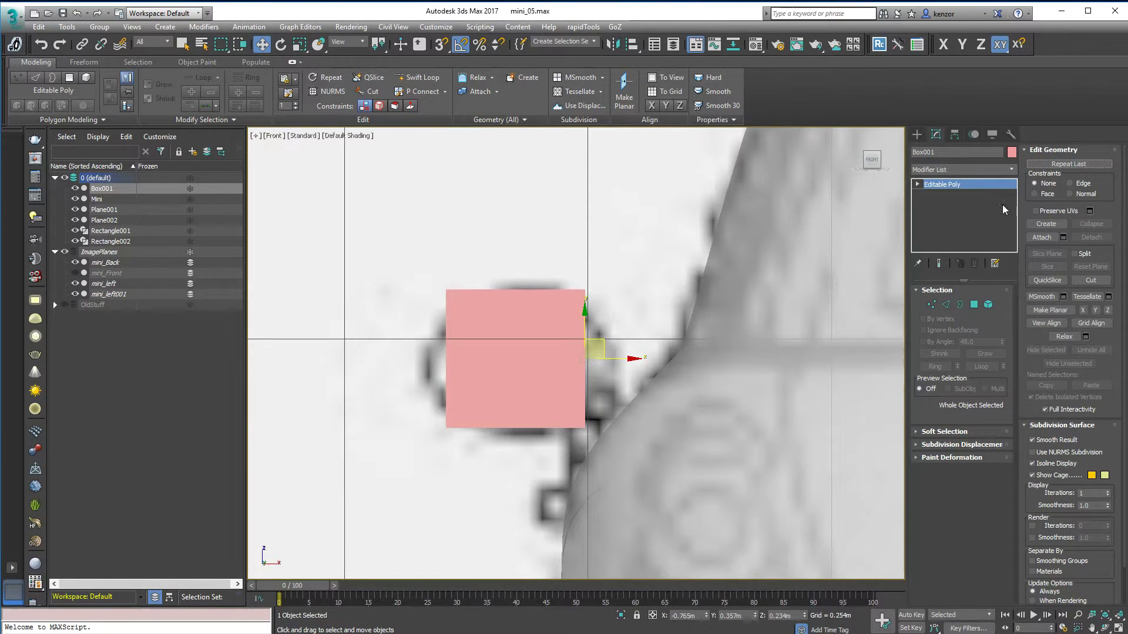
Add a TurboSmooth modifier to the box and set its iterations to 3
{"action": "left_click", "coordinate": [1011, 170]}
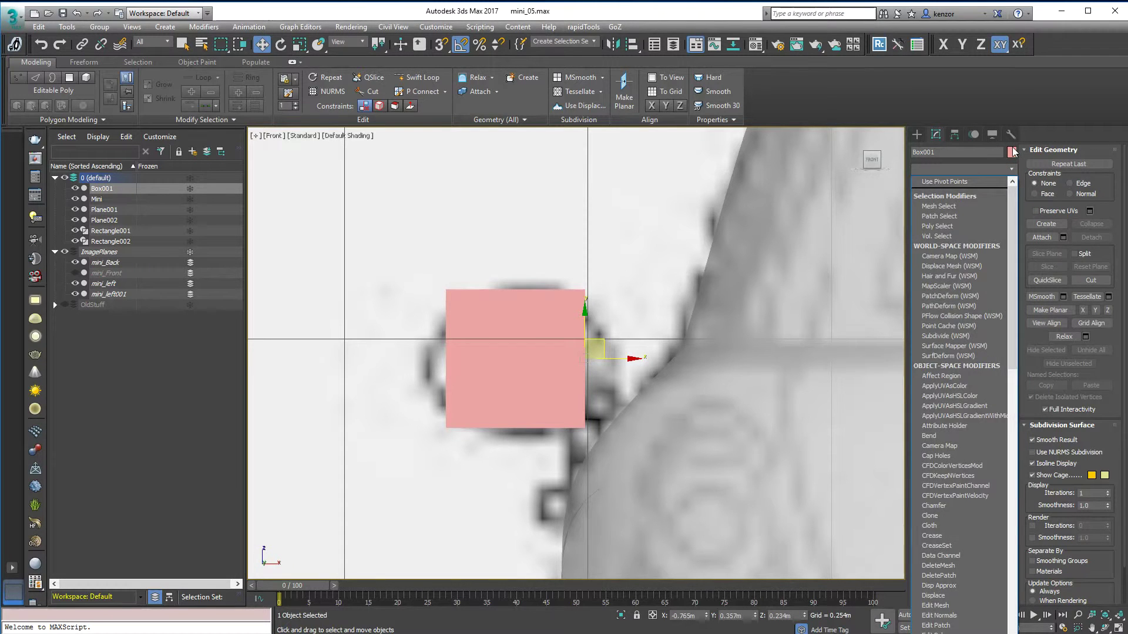
{"action": "key", "text": "t"}
{"action": "key", "text": "t"}
{"action": "key", "text": "t"}
{"action": "key", "text": "Return"}
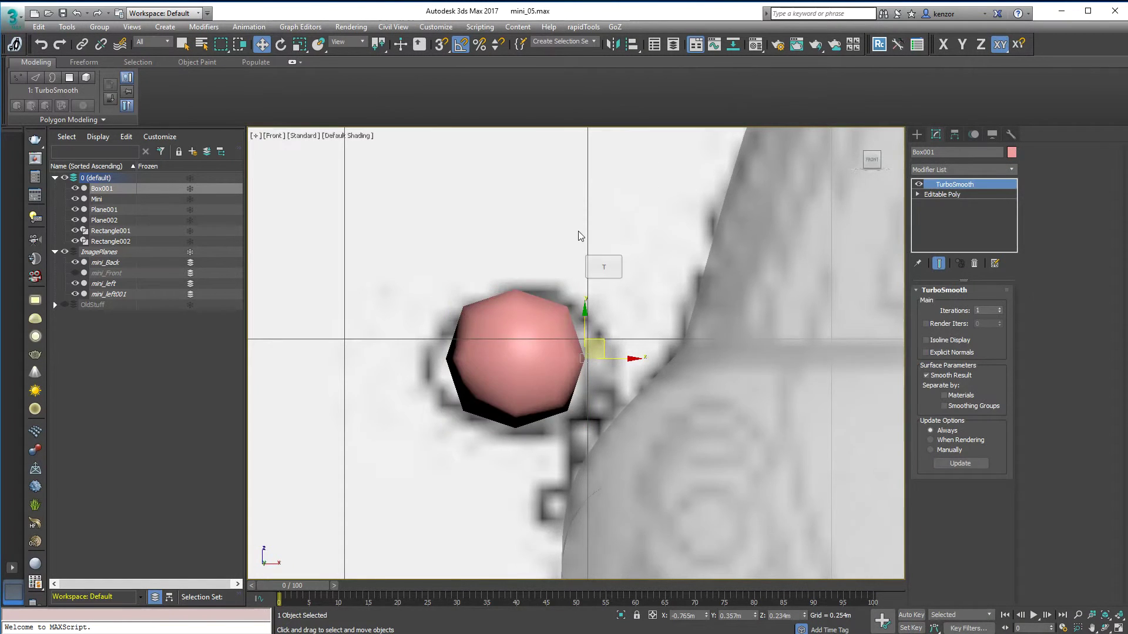
{"action": "middle_click_drag", "start_coordinate": [579, 231], "coordinate": [632, 262], "text": "alt"}
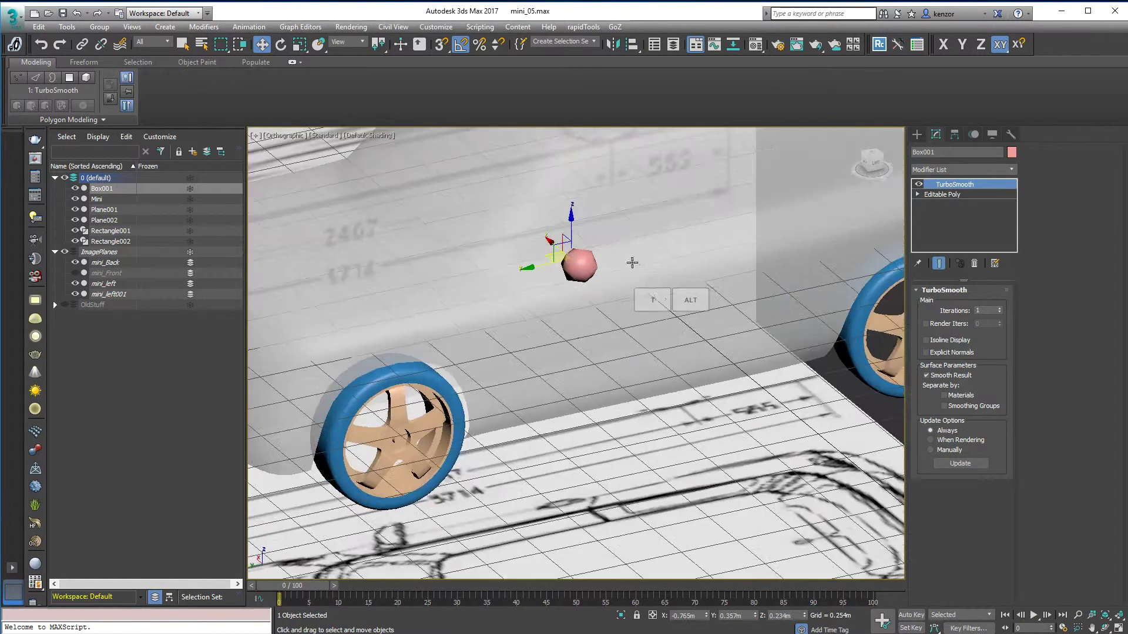
{"action": "left_click", "coordinate": [999, 308]}
{"action": "middle_click_drag", "start_coordinate": [781, 282], "coordinate": [734, 258], "text": "alt"}
{"action": "left_click", "coordinate": [999, 308]}
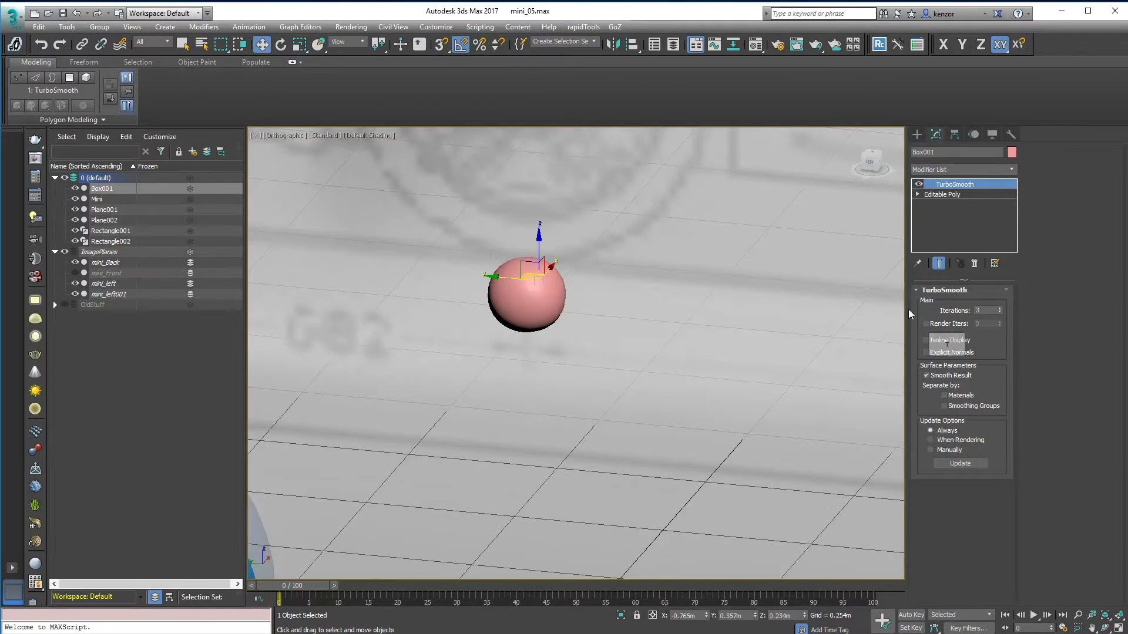
Select the whole box element in the Editable Poly and assign all its polygons to smoothing group 1
{"action": "middle_click_drag", "start_coordinate": [664, 270], "coordinate": [552, 280], "text": "alt"}
{"action": "left_click", "coordinate": [875, 169]}
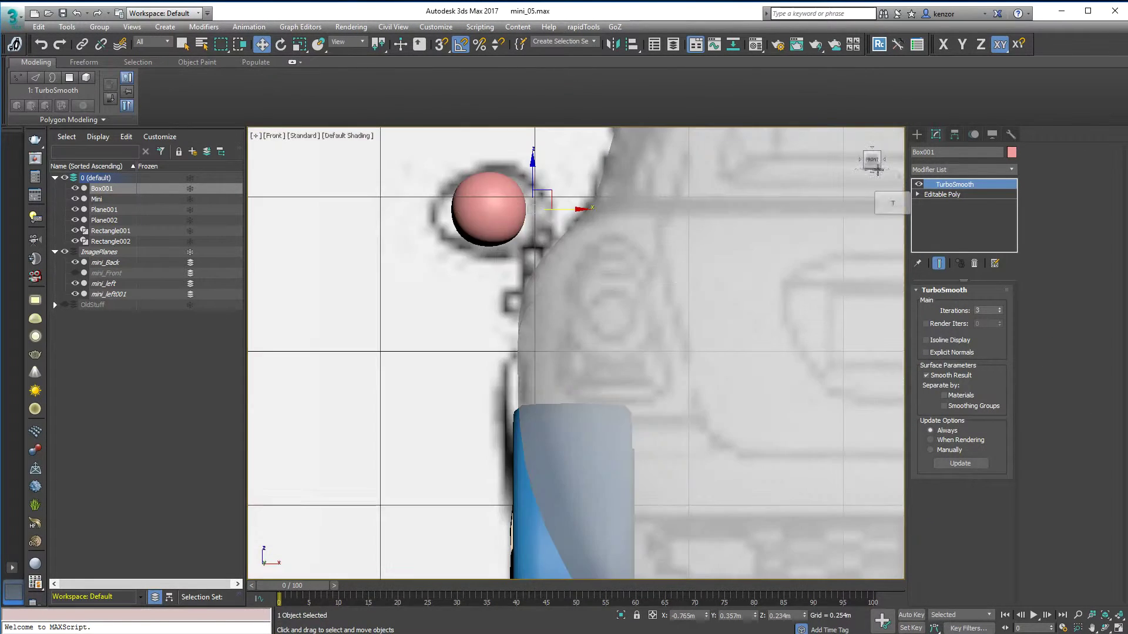
{"action": "left_click", "coordinate": [945, 194]}
{"action": "left_click", "coordinate": [988, 304]}
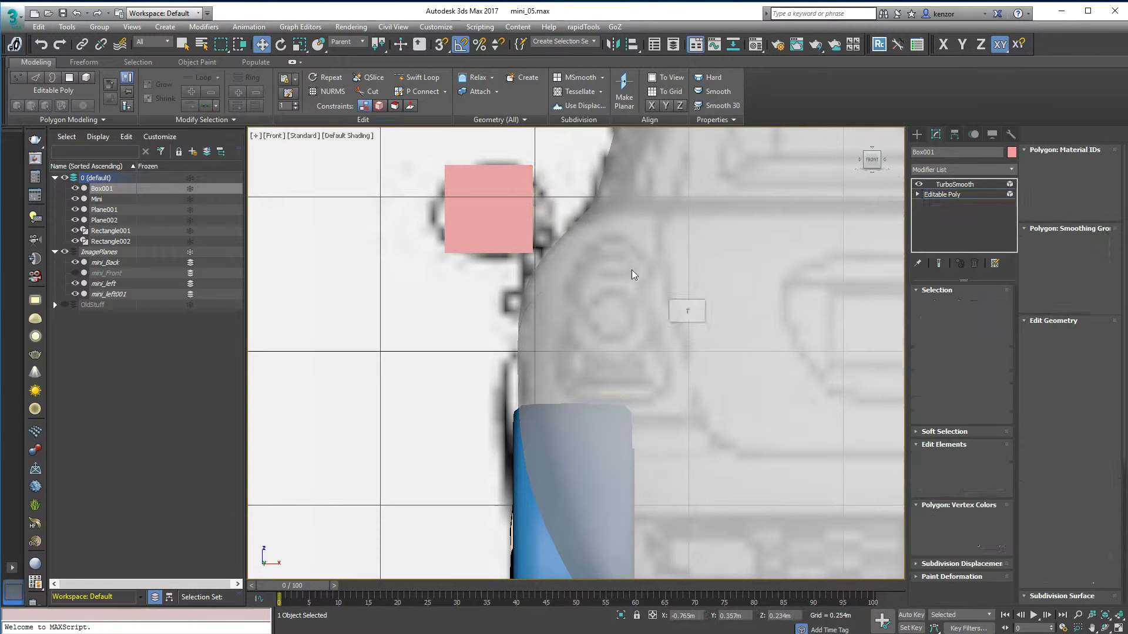
{"action": "left_click", "coordinate": [508, 236]}
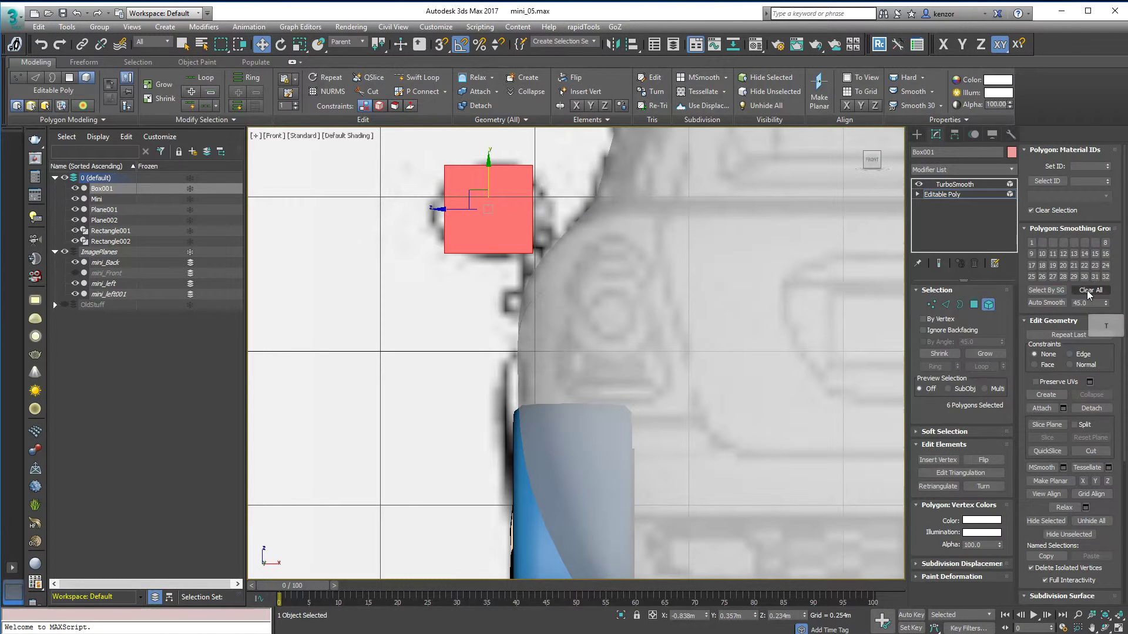
{"action": "left_click", "coordinate": [1031, 243]}
Select the single polygon facing the Front view and assign it to smoothing group 2 instead of 1
{"action": "left_click", "coordinate": [973, 305]}
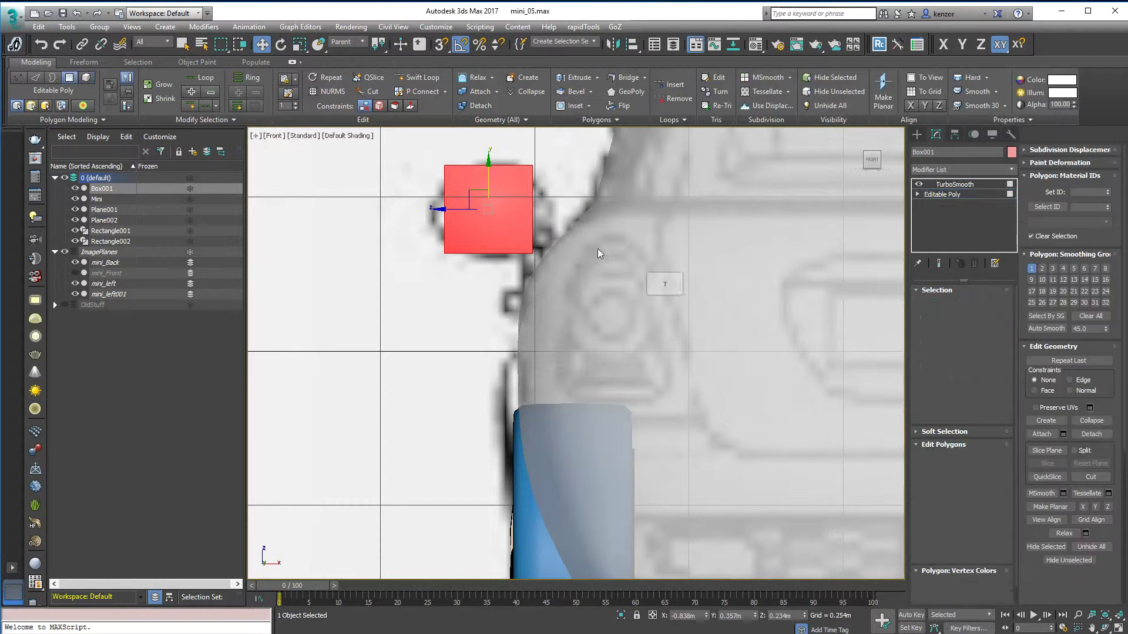
{"action": "middle_click_drag", "start_coordinate": [597, 249], "coordinate": [514, 236], "text": "alt"}
{"action": "left_click", "coordinate": [514, 236]}
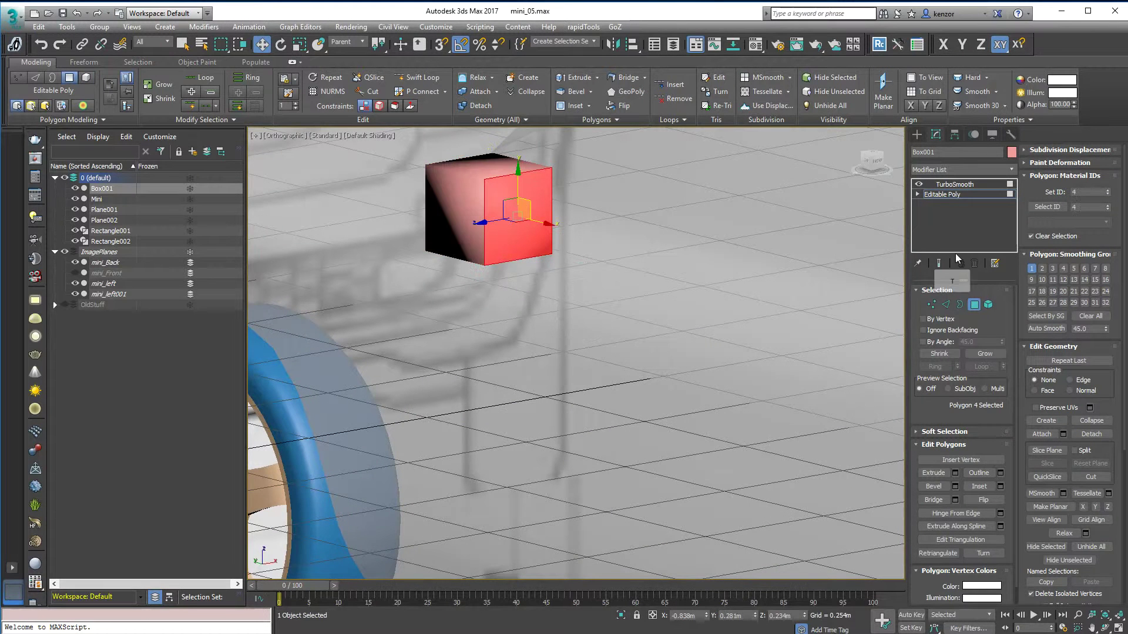
{"action": "left_click", "coordinate": [1042, 269]}
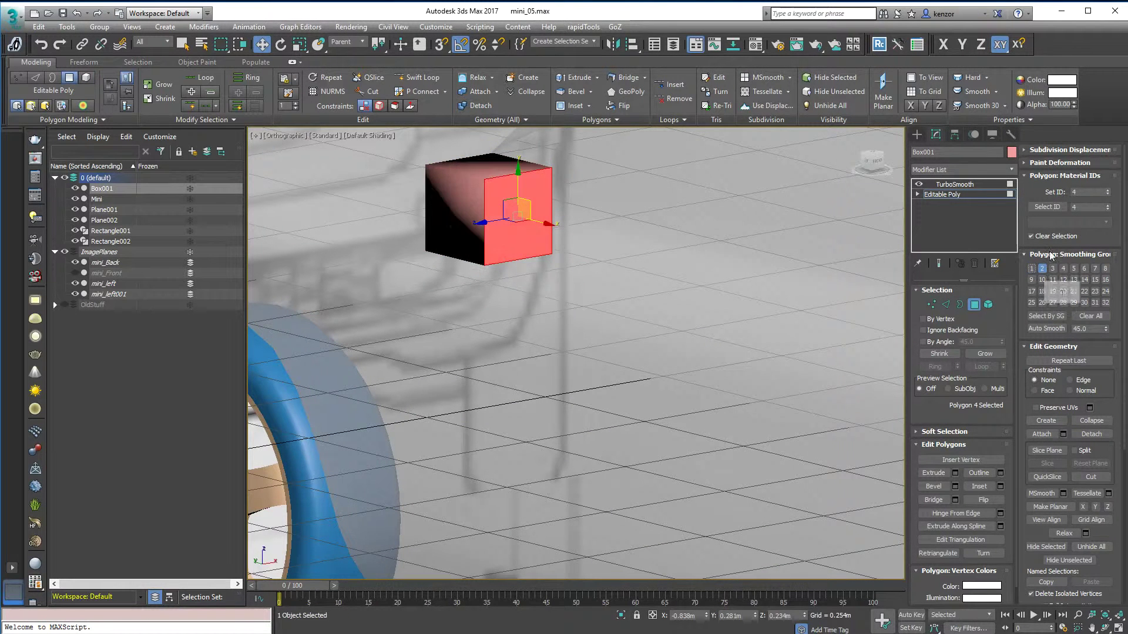
Make the TurboSmooth modifier separate its surfaces by smoothing groups
{"action": "left_click", "coordinate": [983, 185]}
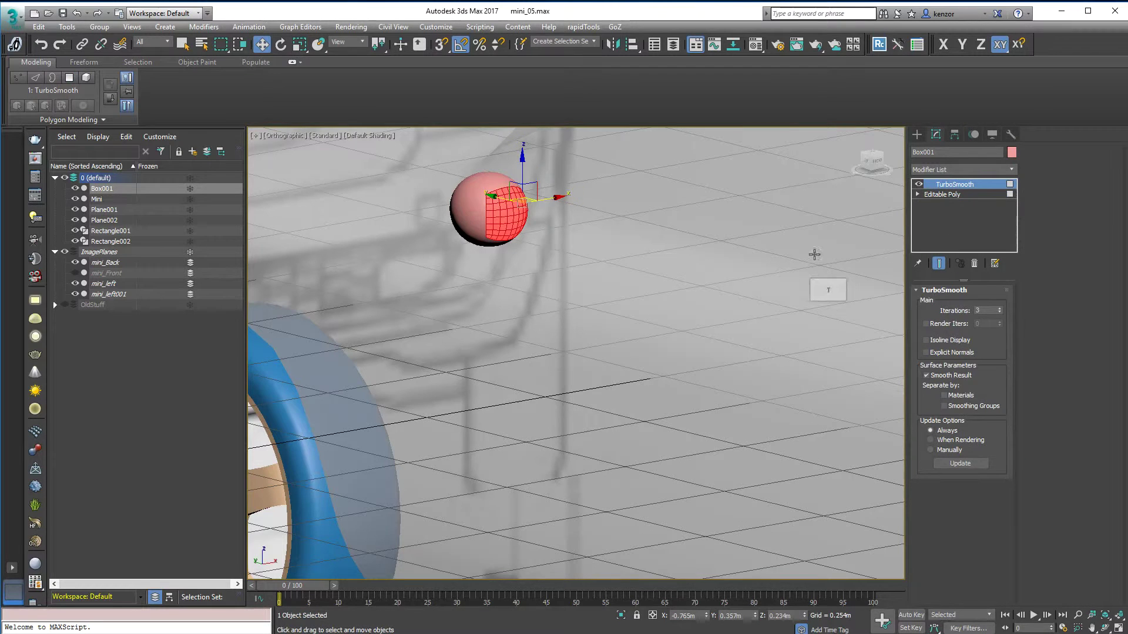
{"action": "left_click", "coordinate": [964, 410]}
{"action": "key", "text": "t"}
{"action": "middle_click_drag", "start_coordinate": [591, 201], "coordinate": [552, 171], "text": "alt"}
With the smoothed end result shown, move the box's outer and inner end vertices apart to match the drawn mirror's width
{"action": "left_click", "coordinate": [867, 162]}
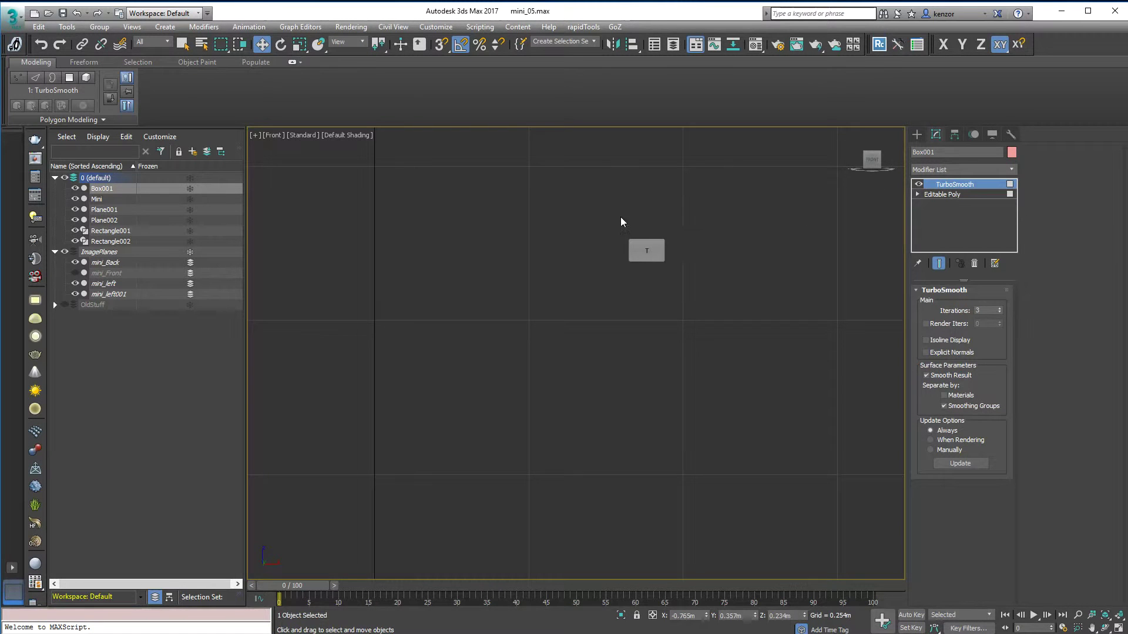
{"action": "scroll", "coordinate": [615, 224], "scroll_direction": "down", "scroll_amount": 7}
{"action": "scroll", "coordinate": [589, 305], "scroll_direction": "up", "scroll_amount": 2}
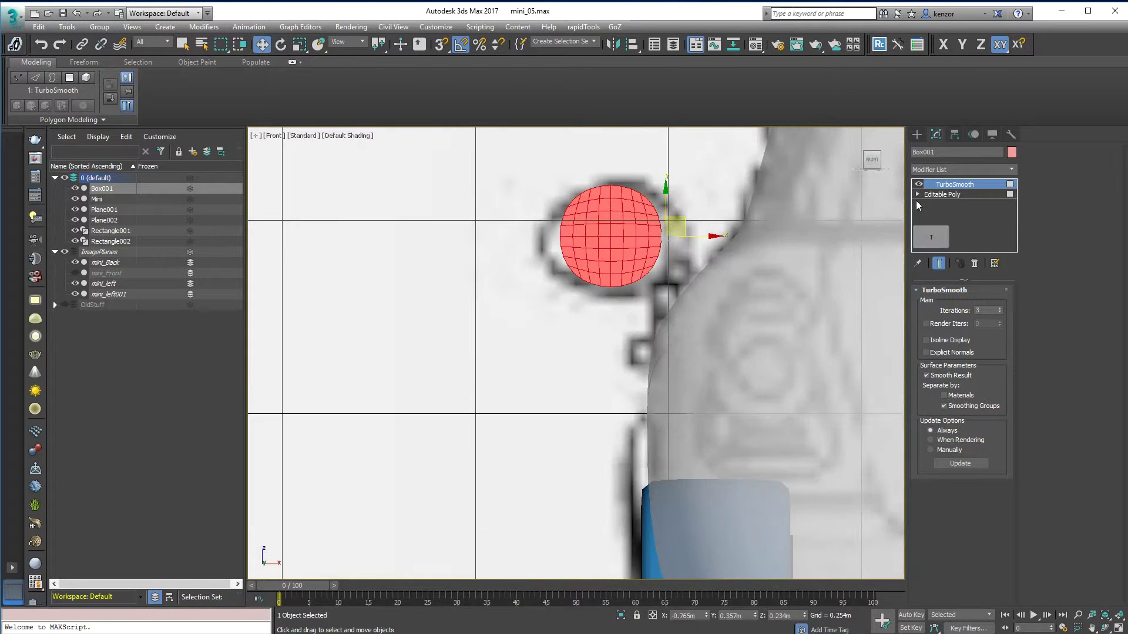
{"action": "left_click", "coordinate": [936, 205]}
{"action": "left_click", "coordinate": [939, 263]}
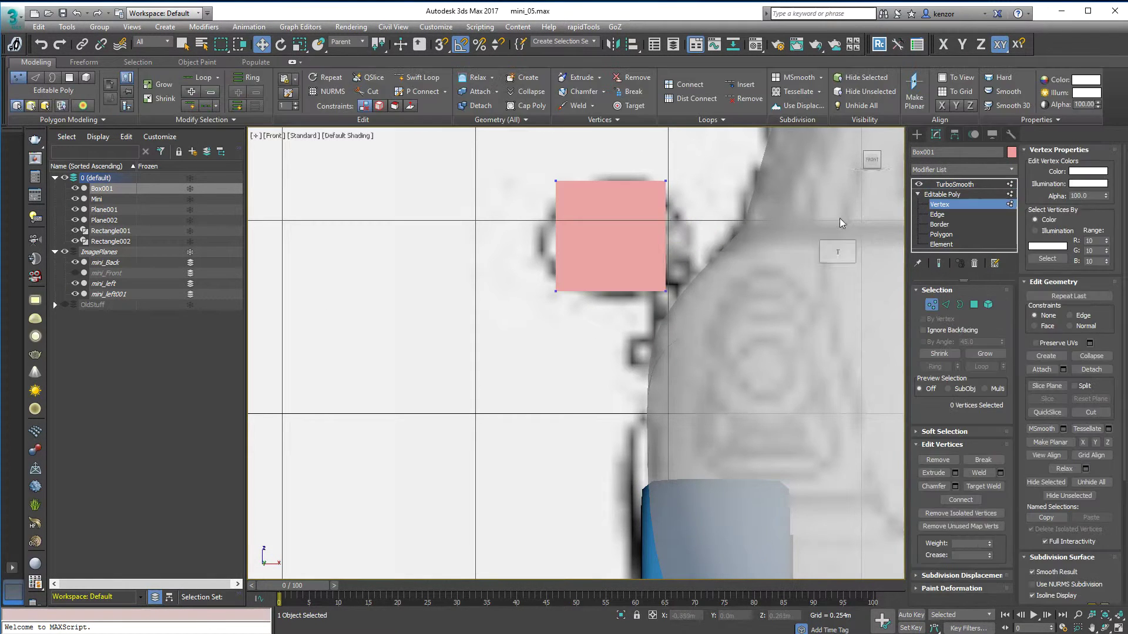
{"action": "left_click", "coordinate": [939, 263]}
{"action": "left_click_drag", "start_coordinate": [517, 157], "coordinate": [570, 298]}
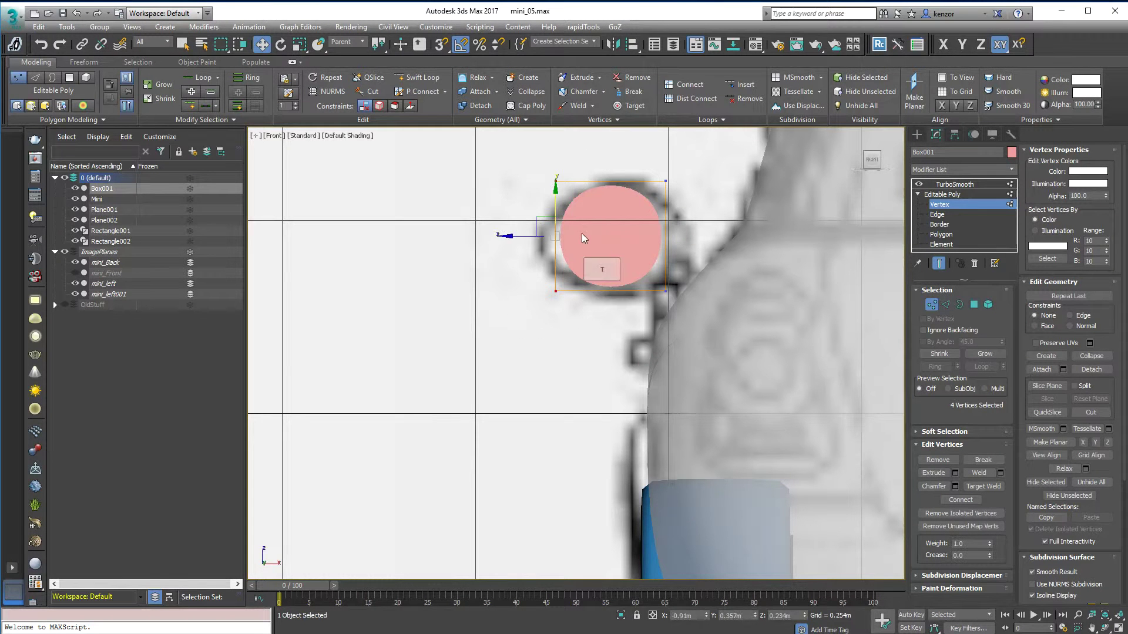
{"action": "left_click_drag", "start_coordinate": [523, 236], "coordinate": [502, 237]}
{"action": "left_click_drag", "start_coordinate": [650, 157], "coordinate": [692, 295]}
{"action": "left_click_drag", "start_coordinate": [636, 236], "coordinate": [672, 236]}
Add a vertical edge loop near the middle of the mirror shape with Swift Loop
{"action": "middle_click_drag", "start_coordinate": [609, 188], "coordinate": [621, 169], "text": "ctrl+alt"}
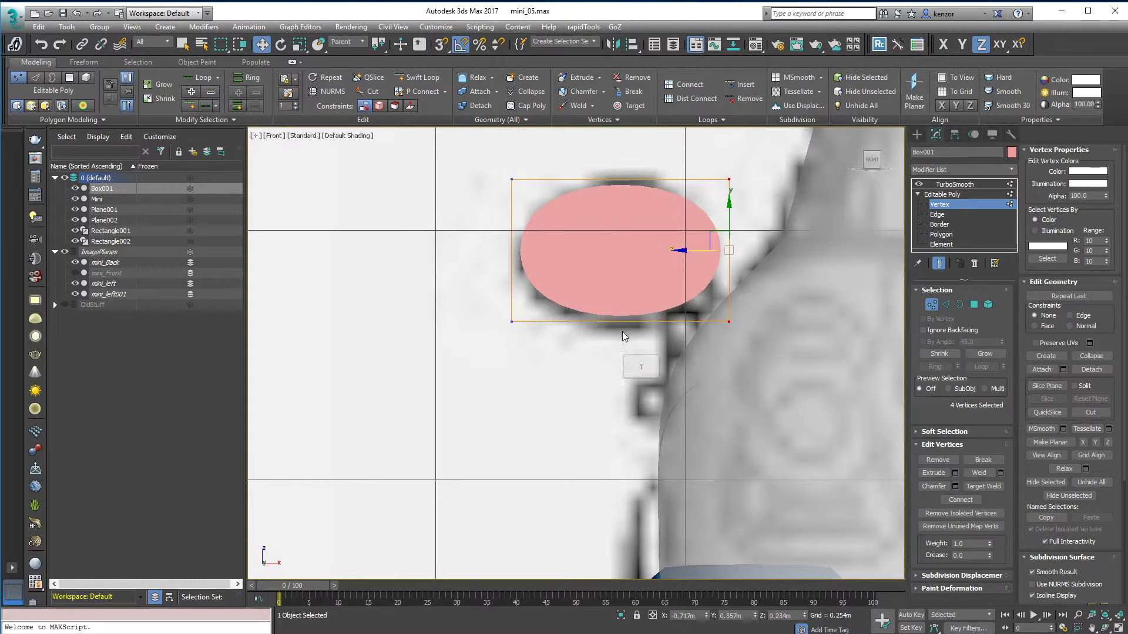
{"action": "left_click", "coordinate": [418, 77]}
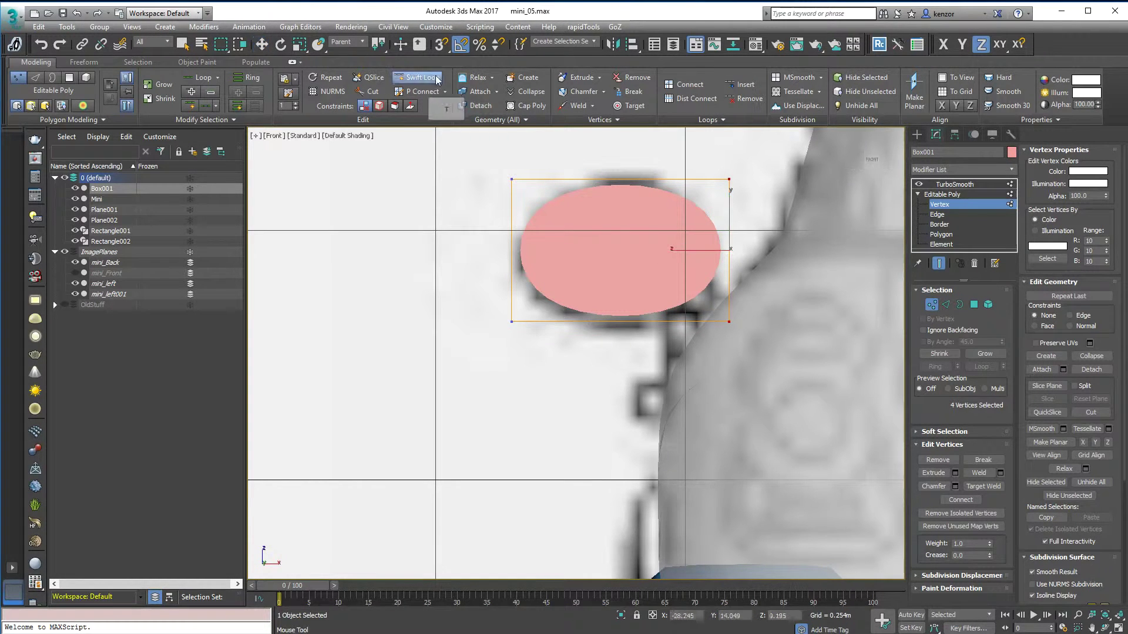
{"action": "left_click", "coordinate": [626, 210]}
{"action": "right_click", "coordinate": [653, 156]}
Move the upper and lower corner vertices at both ends of the mirror vertically inward to follow its drawn outline
{"action": "left_click_drag", "start_coordinate": [711, 160], "coordinate": [752, 208]}
{"action": "left_click_drag", "start_coordinate": [732, 151], "coordinate": [733, 166]}
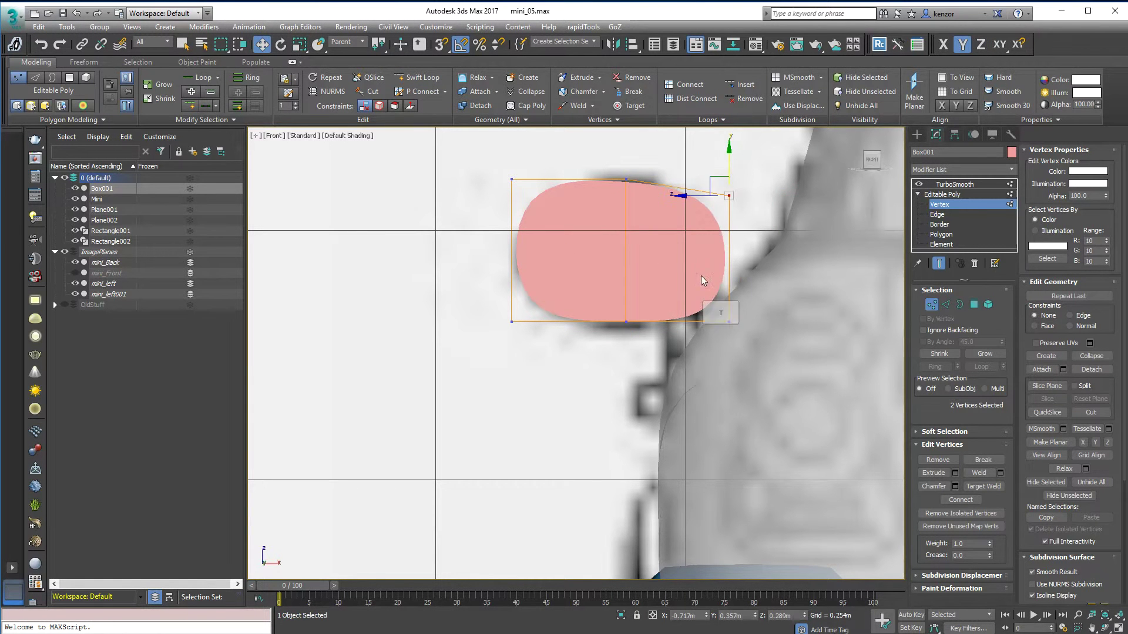
{"action": "left_click_drag", "start_coordinate": [700, 276], "coordinate": [749, 341]}
{"action": "left_click_drag", "start_coordinate": [729, 285], "coordinate": [729, 258]}
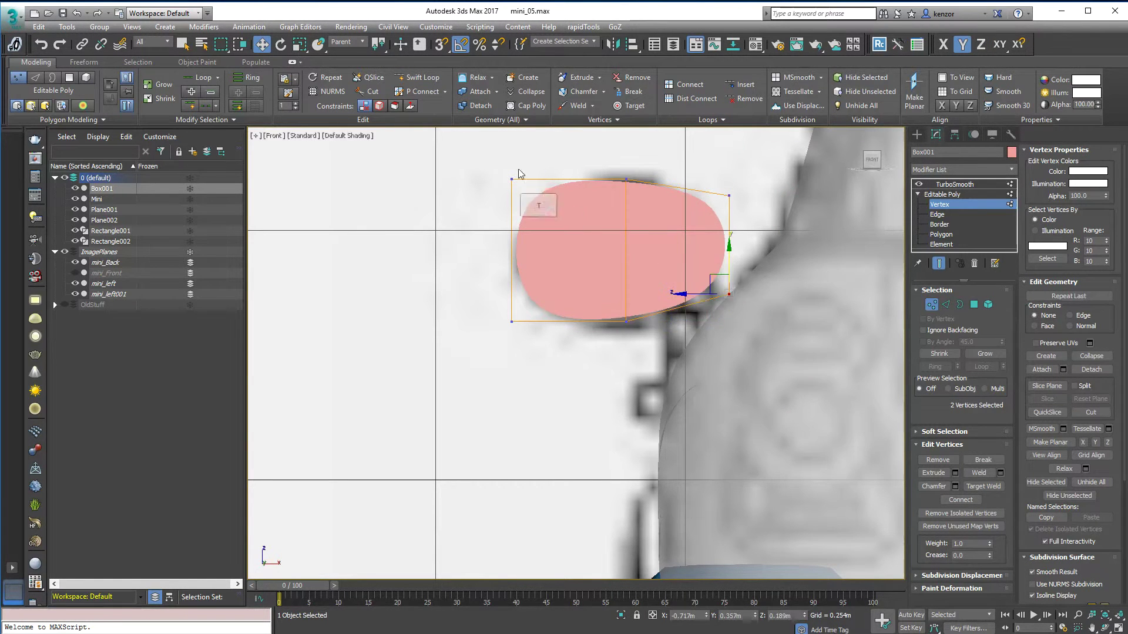
{"action": "left_click_drag", "start_coordinate": [501, 158], "coordinate": [512, 185]}
{"action": "left_click_drag", "start_coordinate": [509, 292], "coordinate": [511, 265]}
Raise the top middle vertices, lower the upper inner corner, and lower the bottom middle vertices slightly to refine the mirror outline
{"action": "mouse_move", "coordinate": [618, 160]}
{"action": "left_mouse_down"}
{"action": "mouse_move", "coordinate": [641, 197]}
{"action": "mouse_move", "coordinate": [625, 144]}
{"action": "left_mouse_up"}
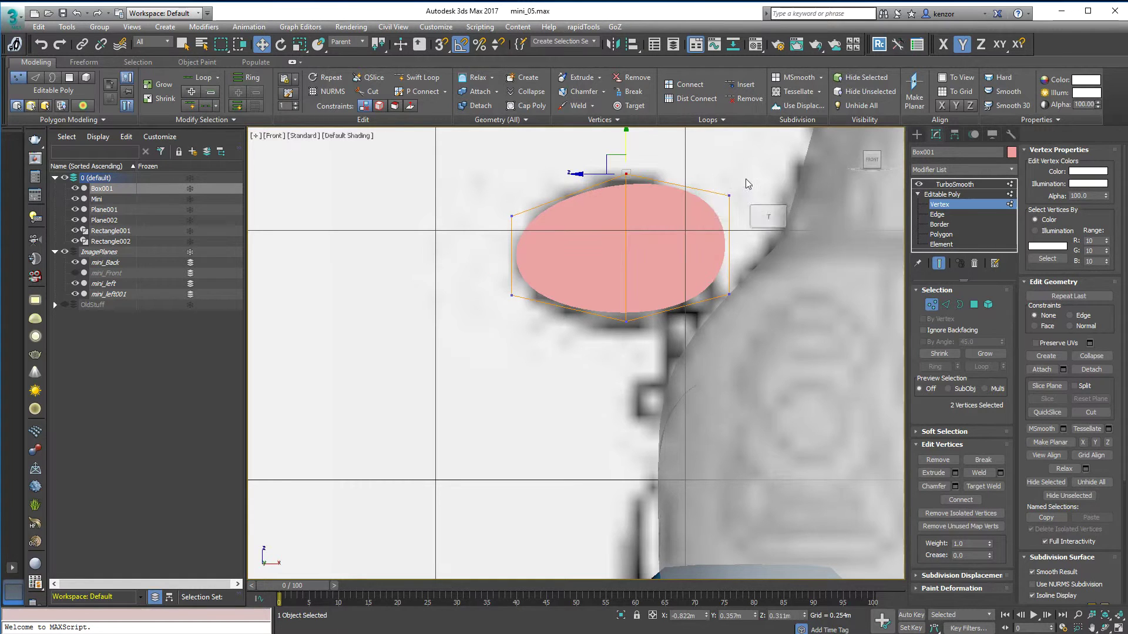
{"action": "left_click_drag", "start_coordinate": [727, 160], "coordinate": [726, 171]}
{"action": "left_click_drag", "start_coordinate": [705, 276], "coordinate": [734, 308]}
{"action": "left_click", "coordinate": [626, 321]}
{"action": "left_click_drag", "start_coordinate": [626, 321], "coordinate": [626, 327]}
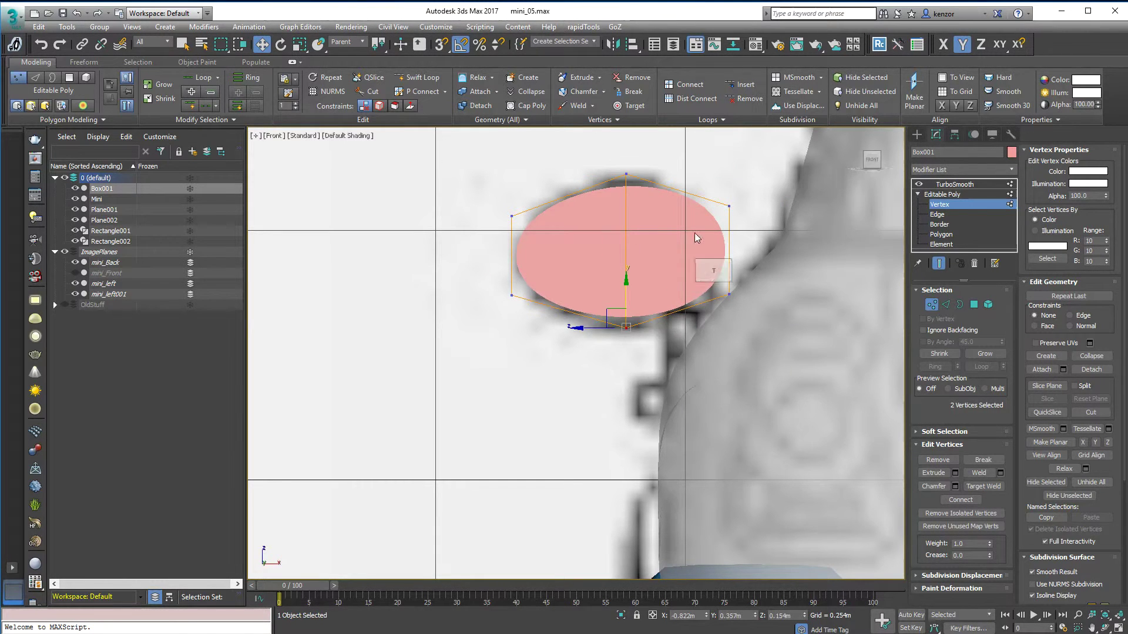
Scale the outer end vertices slightly closer together vertically and spread the middle vertices apart to match the drawn mirror outline
{"action": "left_click_drag", "start_coordinate": [476, 198], "coordinate": [546, 305]}
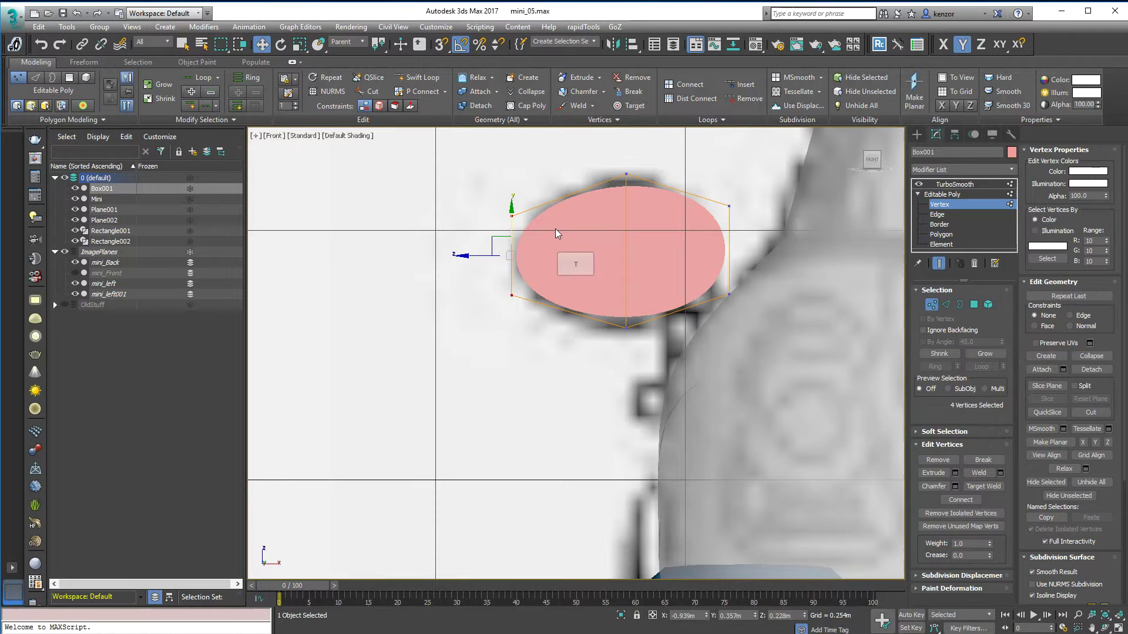
{"action": "key", "text": "r"}
{"action": "left_click_drag", "start_coordinate": [512, 203], "coordinate": [512, 210]}
{"action": "left_click_drag", "start_coordinate": [610, 159], "coordinate": [639, 334]}
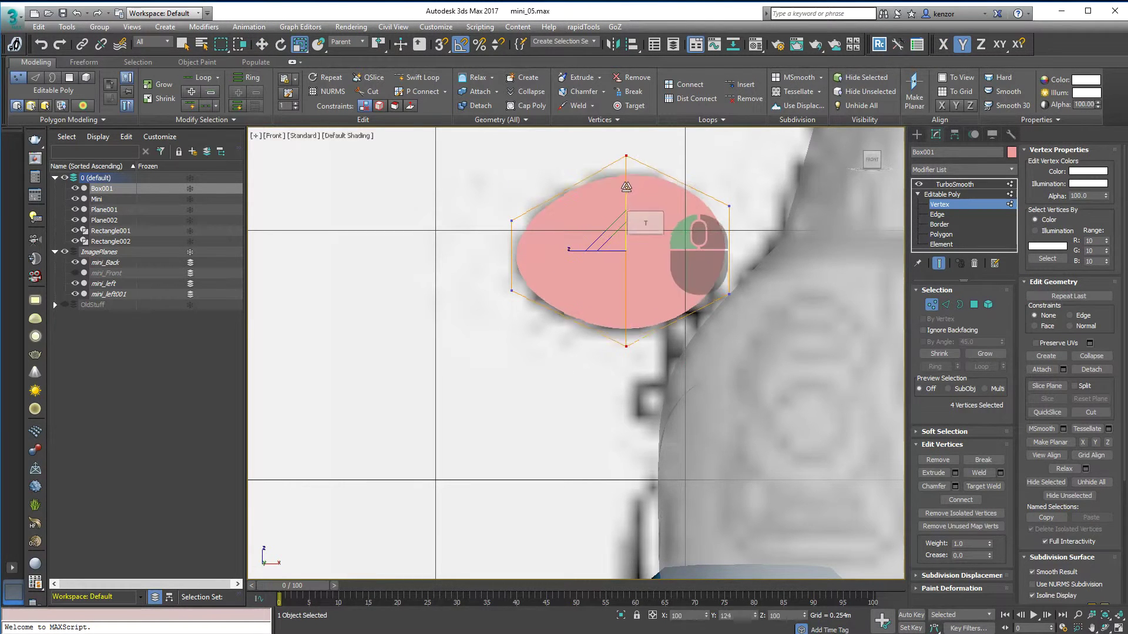
Viewed from the top, move the corner vertices of the mirror's front side back toward its flat face to round the shape
{"action": "middle_click_drag", "start_coordinate": [693, 213], "coordinate": [770, 344], "text": "alt"}
{"action": "left_click", "coordinate": [872, 159]}
{"action": "key", "text": "z"}
{"action": "middle_click_drag", "start_coordinate": [718, 234], "coordinate": [717, 302], "text": "ctrl+alt"}
{"action": "left_click", "coordinate": [759, 298]}
{"action": "left_click_drag", "start_coordinate": [761, 302], "coordinate": [729, 326]}
{"action": "key", "text": "w"}
{"action": "left_click_drag", "start_coordinate": [689, 275], "coordinate": [690, 246]}
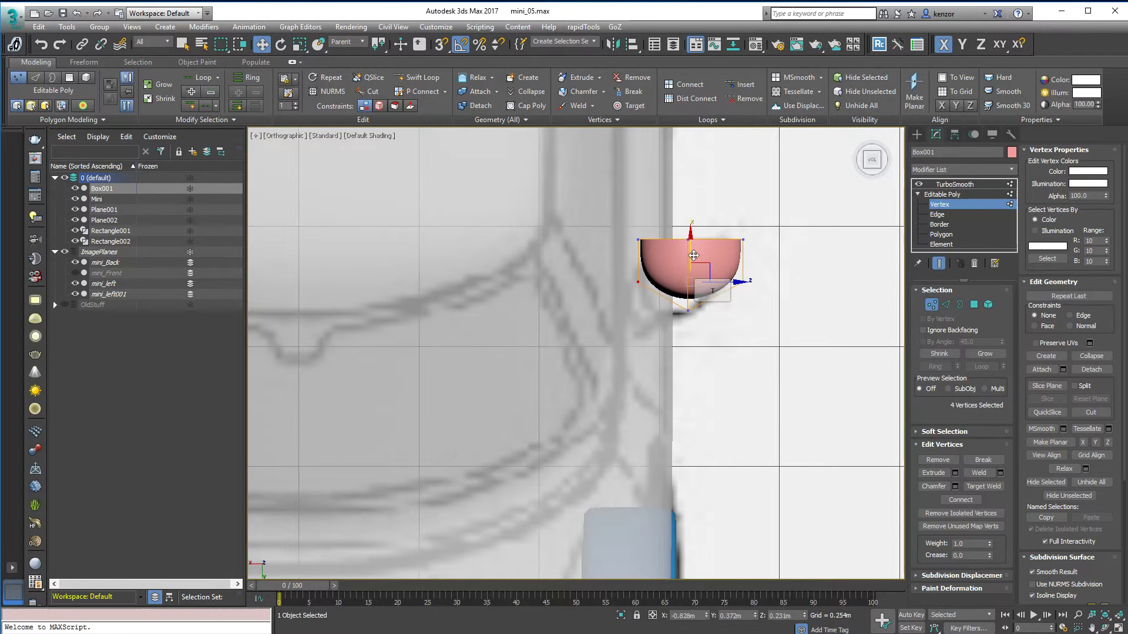
Viewed from the left, move the front-end vertices slightly forward and scale them closer together vertically to taper the mirror
{"action": "middle_click_drag", "start_coordinate": [834, 312], "coordinate": [844, 150], "text": "alt"}
{"action": "left_click", "coordinate": [868, 168]}
{"action": "key", "text": "z"}
{"action": "mouse_move", "coordinate": [671, 204]}
{"action": "middle_mouse_down", "text": "ctrl+alt"}
{"action": "mouse_move", "coordinate": [635, 304]}
{"action": "mouse_move", "coordinate": [620, 306]}
{"action": "middle_mouse_up", "text": "ctrl+alt"}
{"action": "scroll", "coordinate": [635, 304], "scroll_direction": "down", "scroll_amount": 3, "text": "alt"}
{"action": "left_click_drag", "start_coordinate": [577, 287], "coordinate": [650, 428]}
{"action": "left_click_drag", "start_coordinate": [650, 363], "coordinate": [633, 362]}
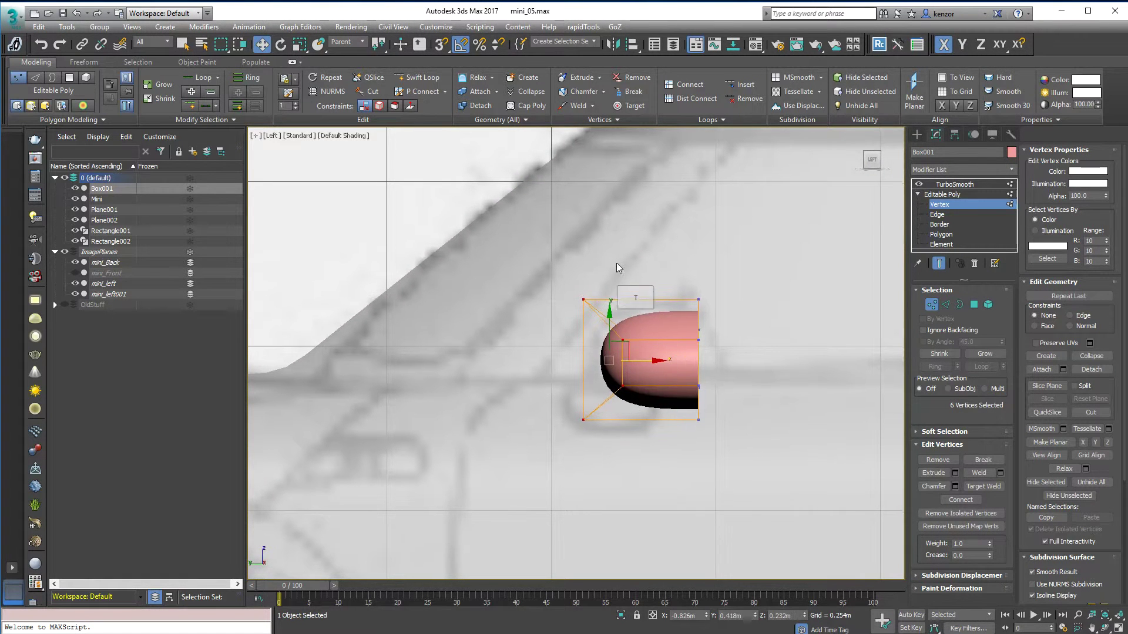
{"action": "key", "text": "r"}
{"action": "left_click_drag", "start_coordinate": [606, 305], "coordinate": [610, 324]}
Add an edge loop halfway along the mirror's depth with Swift Loop and scale its vertices slightly outward vertically
{"action": "left_click", "coordinate": [422, 77]}
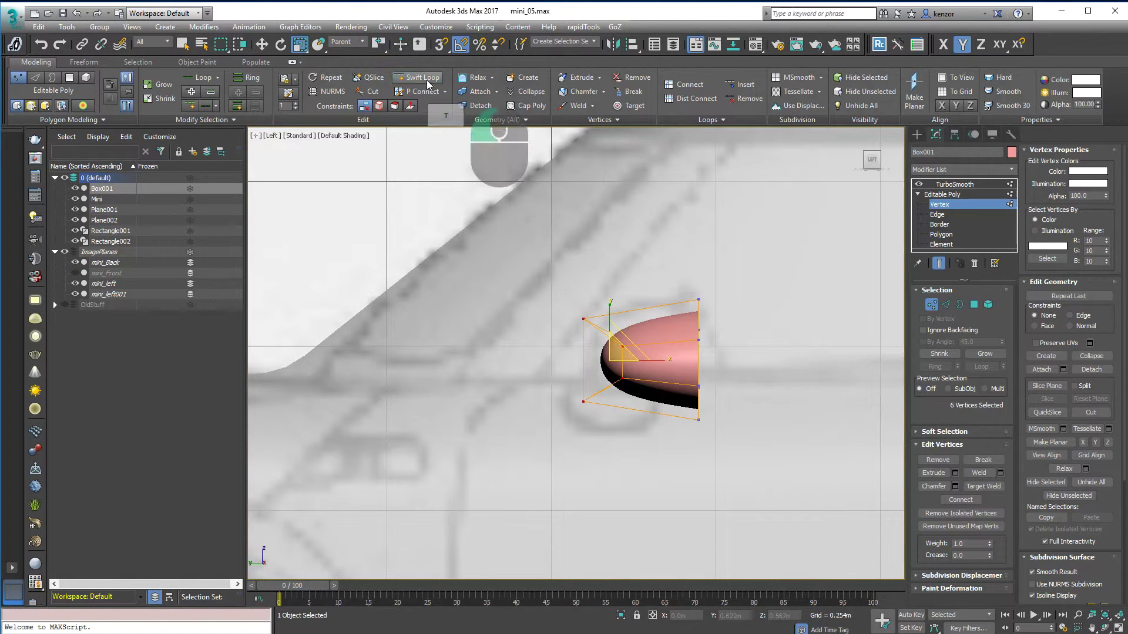
{"action": "left_click", "coordinate": [659, 333]}
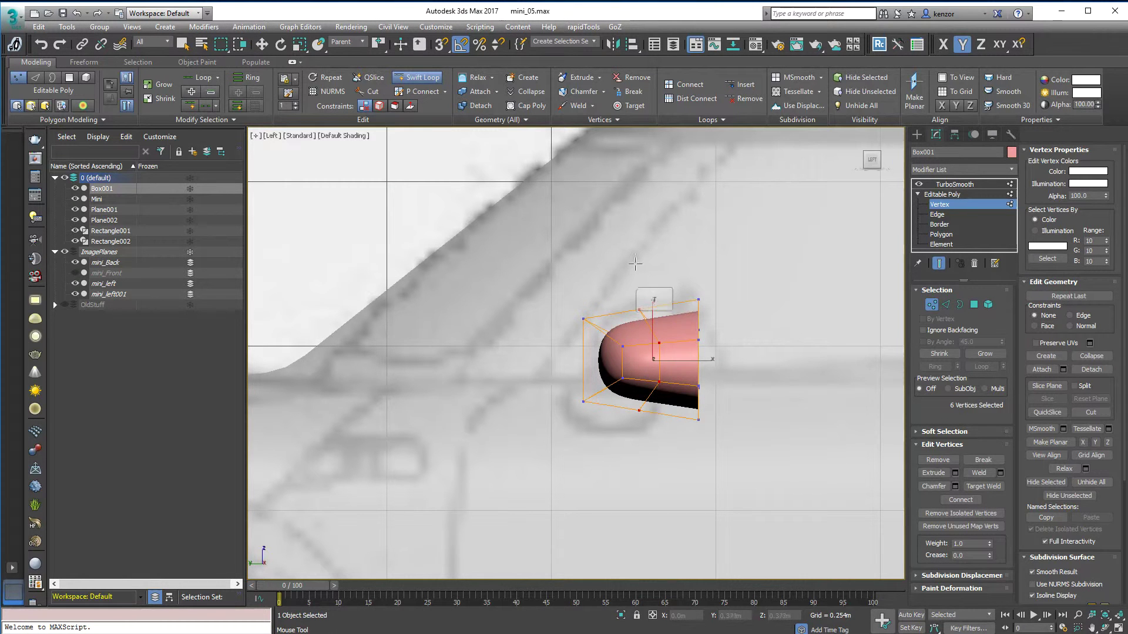
{"action": "key", "text": "w"}
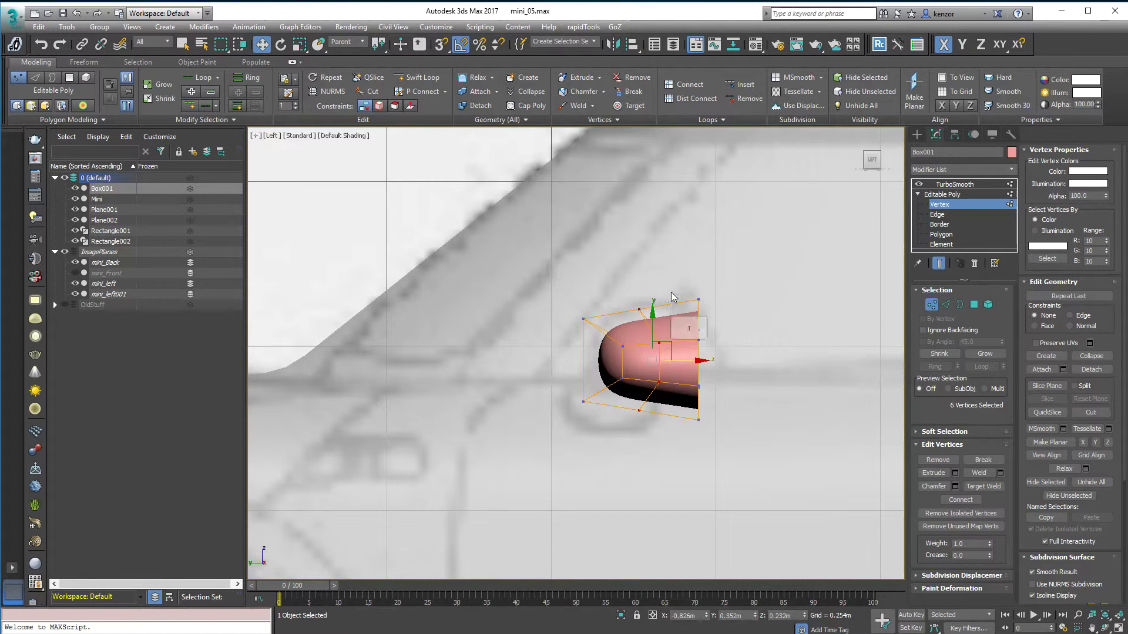
{"action": "key", "text": "e"}
{"action": "key", "text": "r"}
{"action": "left_click_drag", "start_coordinate": [653, 313], "coordinate": [652, 302]}
Scale the front-end vertices slightly inward vertically and flatten them in depth
{"action": "left_click_drag", "start_coordinate": [563, 309], "coordinate": [627, 411]}
{"action": "left_click_drag", "start_coordinate": [609, 317], "coordinate": [608, 326]}
{"action": "middle_click_drag", "start_coordinate": [704, 352], "coordinate": [645, 347], "text": "alt"}
{"action": "left_click_drag", "start_coordinate": [612, 411], "coordinate": [611, 392]}
{"action": "left_click_drag", "start_coordinate": [523, 299], "coordinate": [695, 337]}
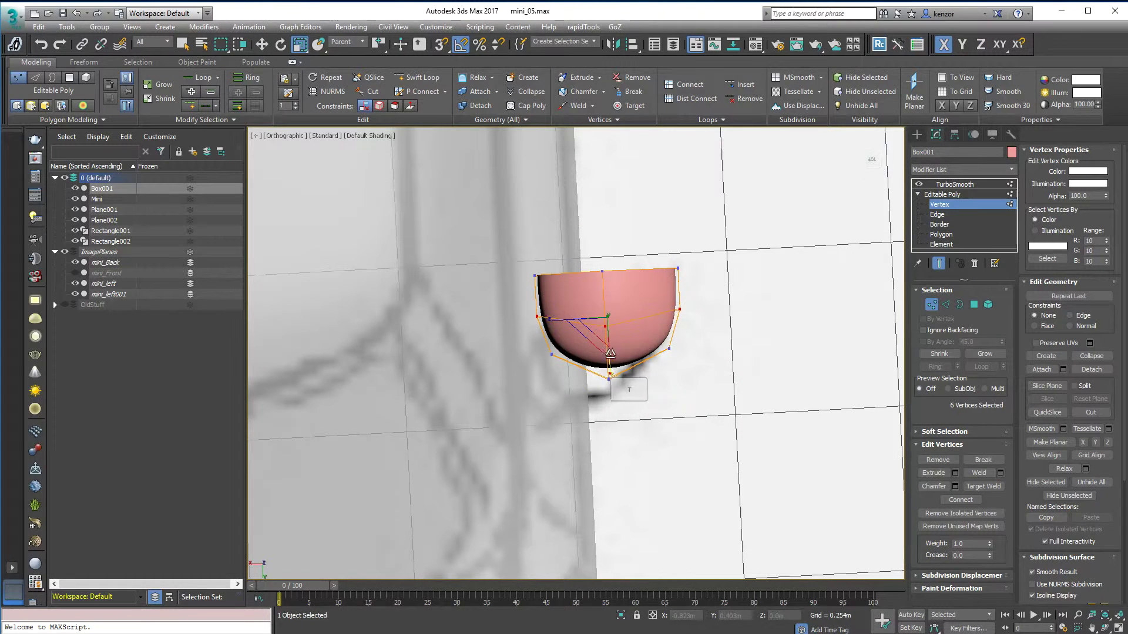
Viewed from the top, adjust the vertices on the mirror's outer side to follow the drawn outline
{"action": "middle_click_drag", "start_coordinate": [606, 370], "coordinate": [709, 356], "text": "alt"}
{"action": "left_click", "coordinate": [871, 160]}
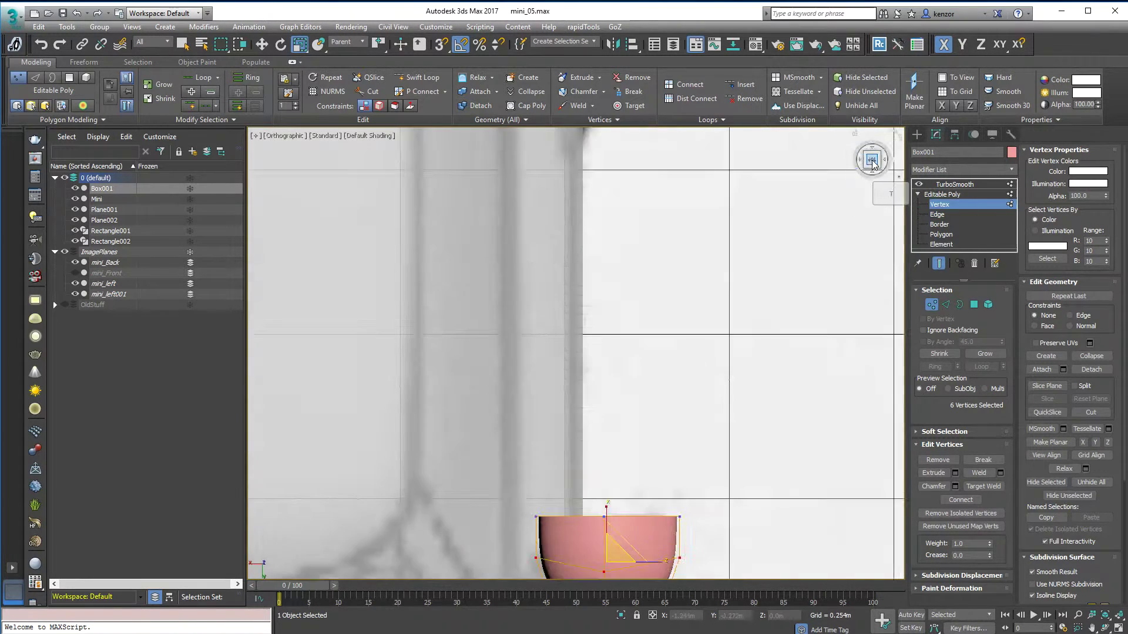
{"action": "key", "text": "z"}
{"action": "scroll", "coordinate": [687, 337], "scroll_direction": "down", "scroll_amount": 5}
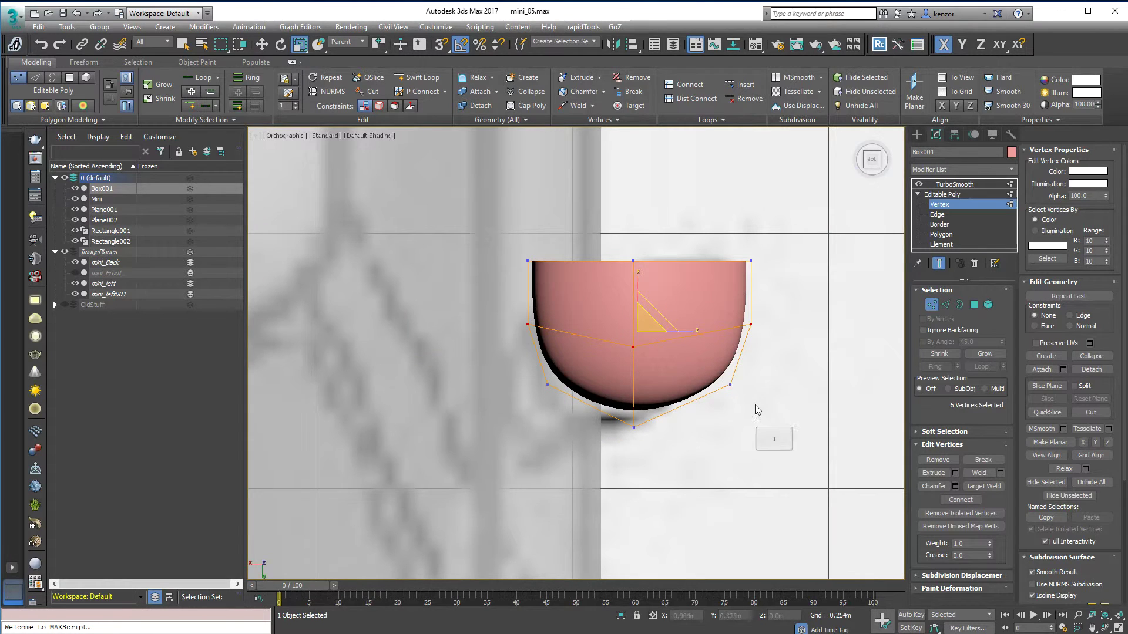
{"action": "left_click_drag", "start_coordinate": [755, 404], "coordinate": [750, 324]}
{"action": "key", "text": "w"}
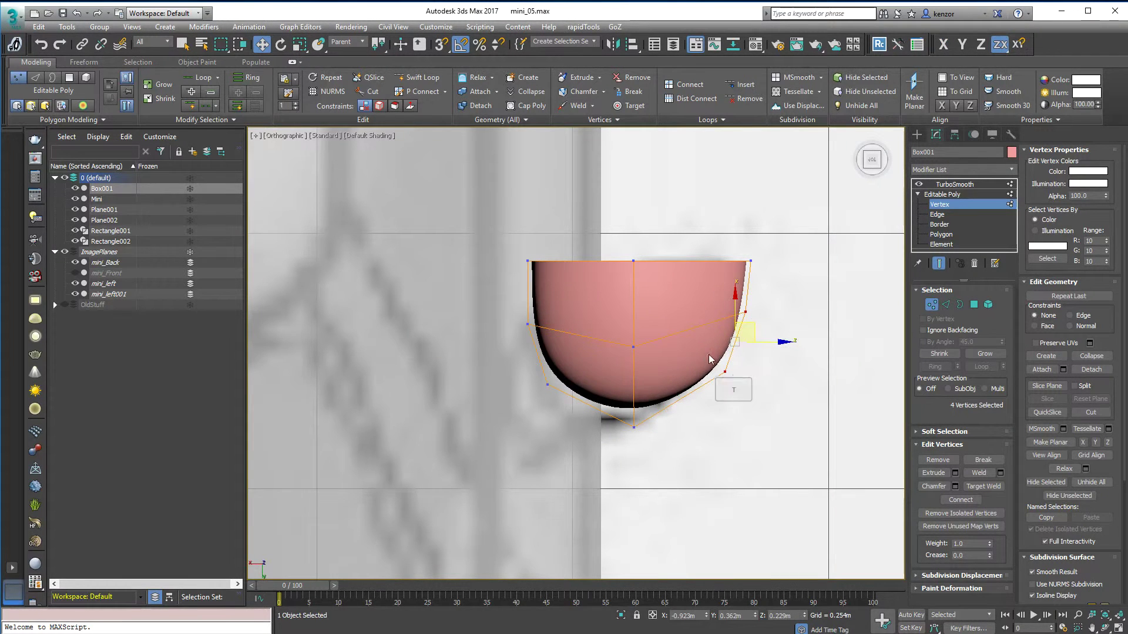
{"action": "left_click_drag", "start_coordinate": [709, 355], "coordinate": [728, 367]}
Reposition single vertices at the mirror's front end to refine its rounded shape
{"action": "middle_click_drag", "start_coordinate": [728, 366], "coordinate": [616, 278], "text": "alt"}
{"action": "left_click_drag", "start_coordinate": [640, 321], "coordinate": [668, 323]}
{"action": "left_click_drag", "start_coordinate": [641, 412], "coordinate": [667, 401]}
{"action": "middle_click_drag", "start_coordinate": [648, 355], "coordinate": [569, 287], "text": "alt"}
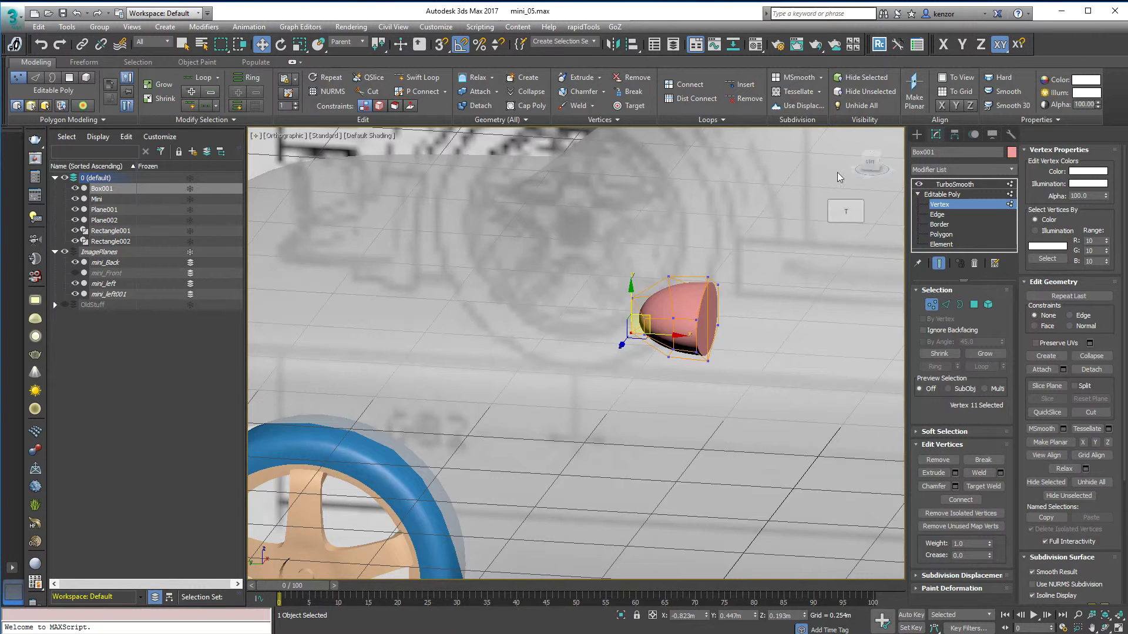
Viewed from the left, move all vertices ahead of the flat face slightly forward and leave vertex editing
{"action": "left_click", "coordinate": [869, 162]}
{"action": "middle_click_drag", "start_coordinate": [662, 287], "coordinate": [654, 227], "text": "ctrl+alt"}
{"action": "left_click_drag", "start_coordinate": [613, 235], "coordinate": [726, 428]}
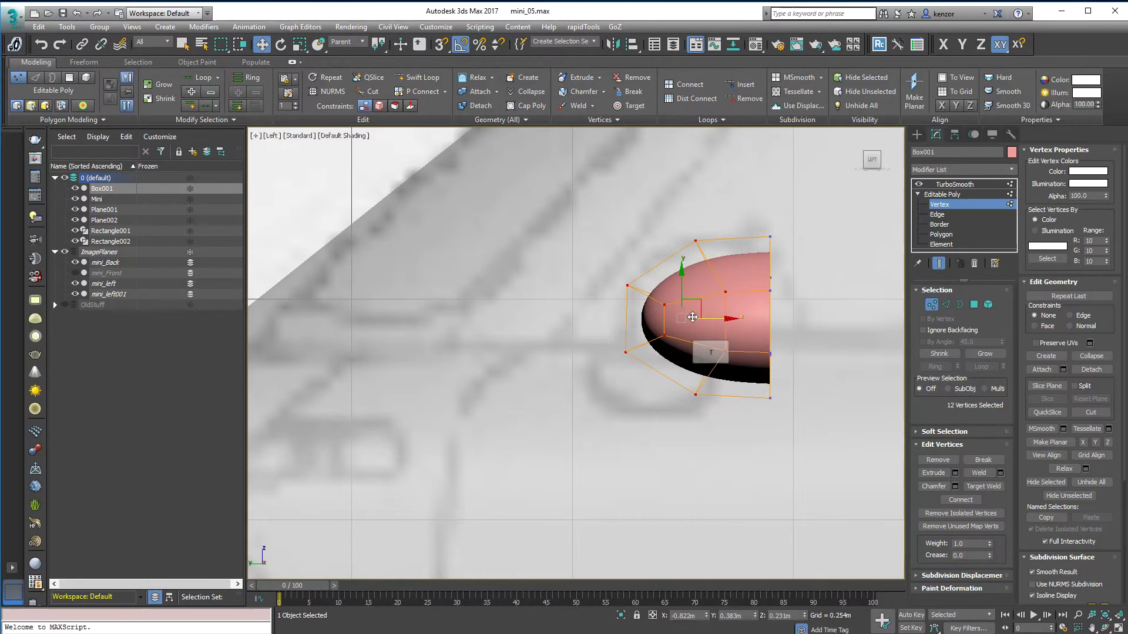
{"action": "left_click_drag", "start_coordinate": [715, 319], "coordinate": [710, 318]}
{"action": "left_click", "coordinate": [931, 304]}
Return the mirror to its TurboSmooth level and deselect it
{"action": "middle_click_drag", "start_coordinate": [782, 305], "coordinate": [675, 326], "text": "alt"}
{"action": "left_click", "coordinate": [871, 166]}
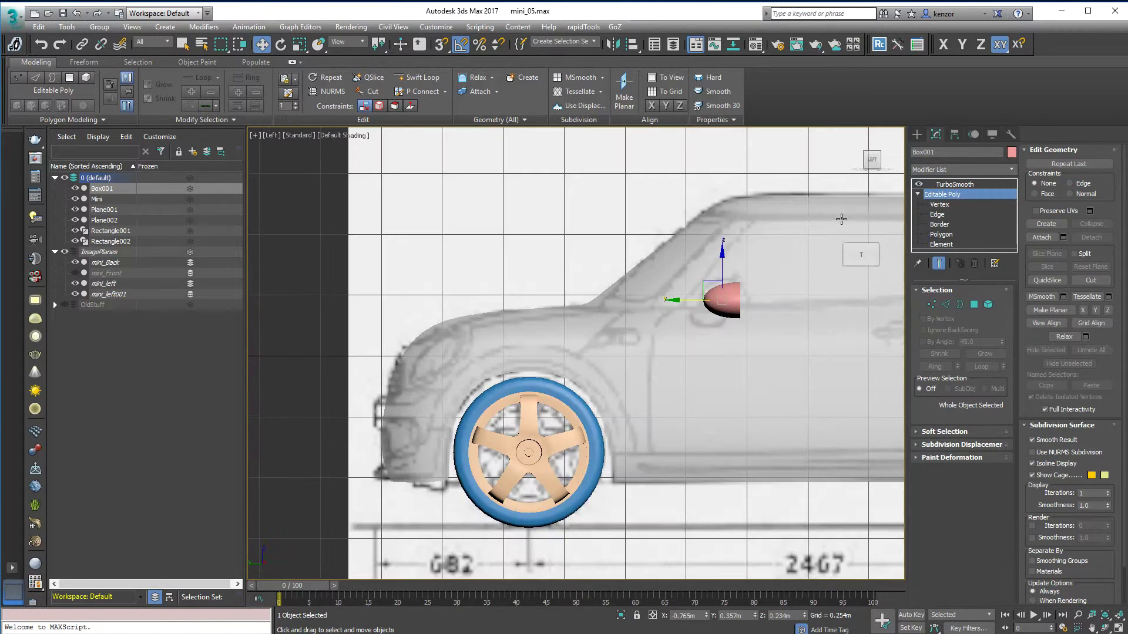
{"action": "scroll", "coordinate": [721, 251], "scroll_direction": "down", "scroll_amount": 5}
{"action": "middle_click_drag", "start_coordinate": [770, 315], "coordinate": [761, 310]}
{"action": "left_click", "coordinate": [938, 264]}
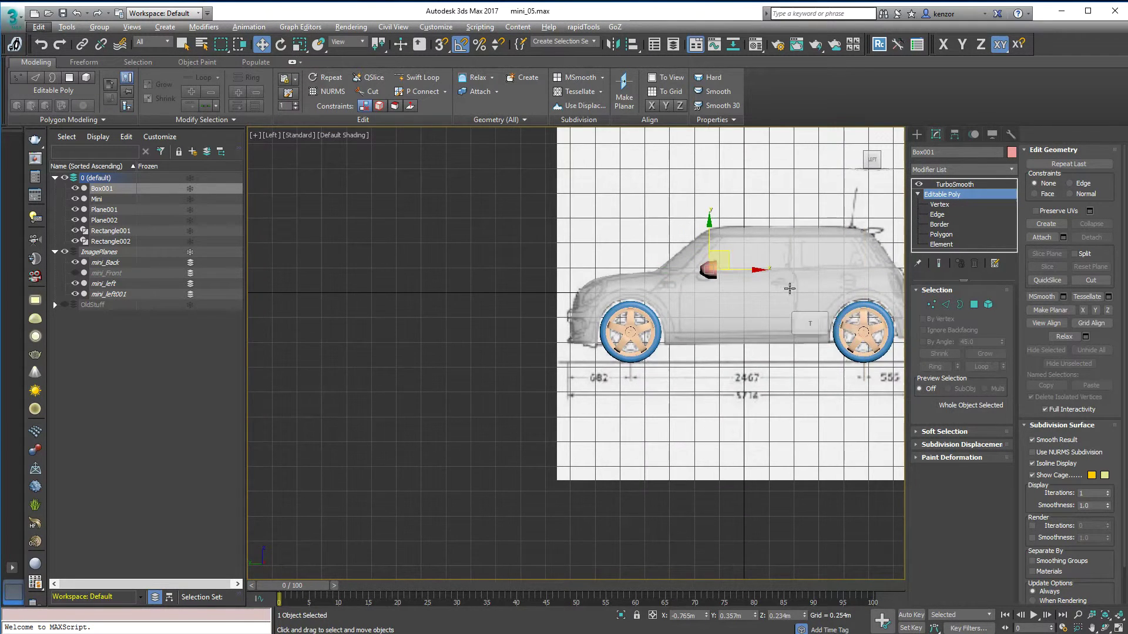
{"action": "scroll", "coordinate": [790, 283], "scroll_direction": "up", "scroll_amount": 3}
{"action": "left_click", "coordinate": [376, 241]}
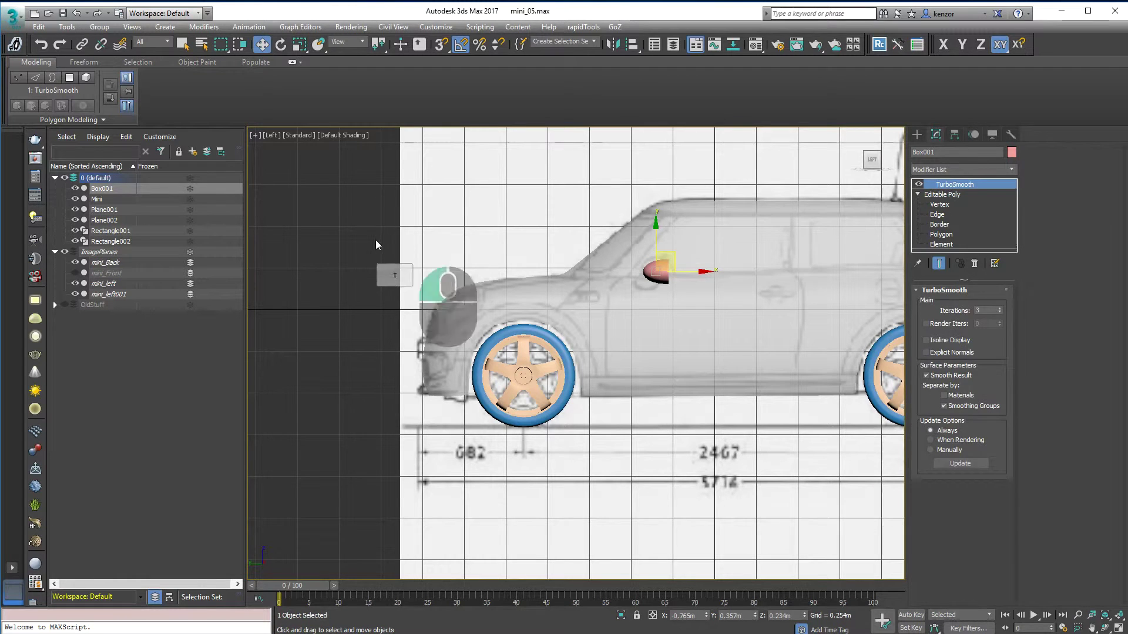
{"action": "middle_click_drag", "start_coordinate": [520, 350], "coordinate": [493, 343]}
Create a six-sided cylinder beside the car with a radius of about 0.1 m and a height of about 0.275 m
{"action": "left_click", "coordinate": [917, 135]}
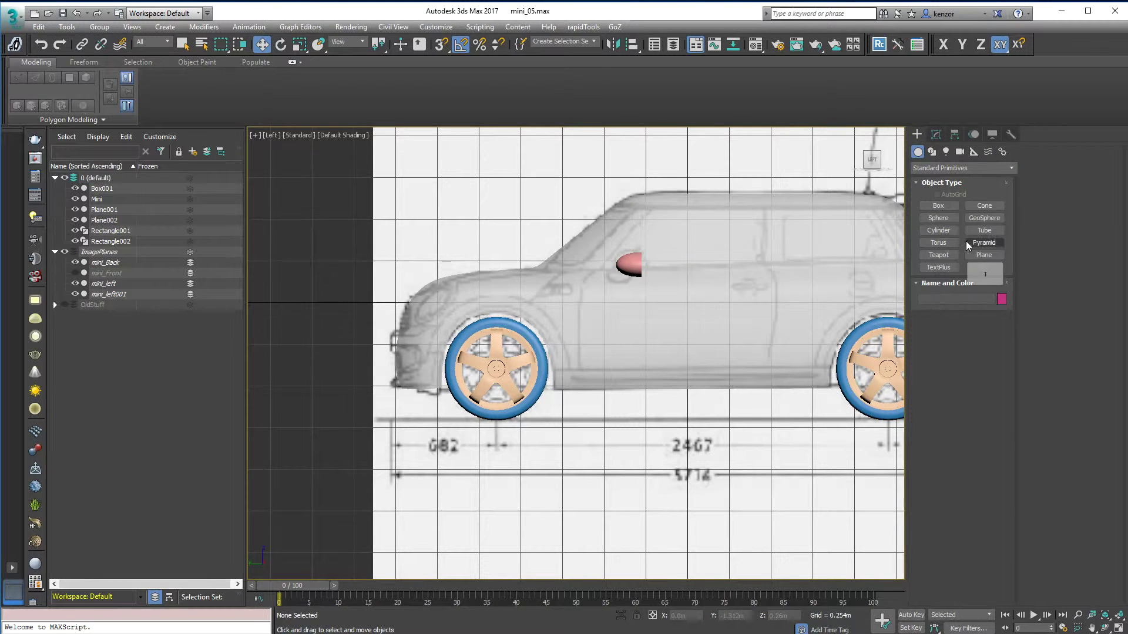
{"action": "left_click", "coordinate": [940, 230]}
{"action": "middle_click_drag", "start_coordinate": [767, 339], "coordinate": [703, 436], "text": "alt"}
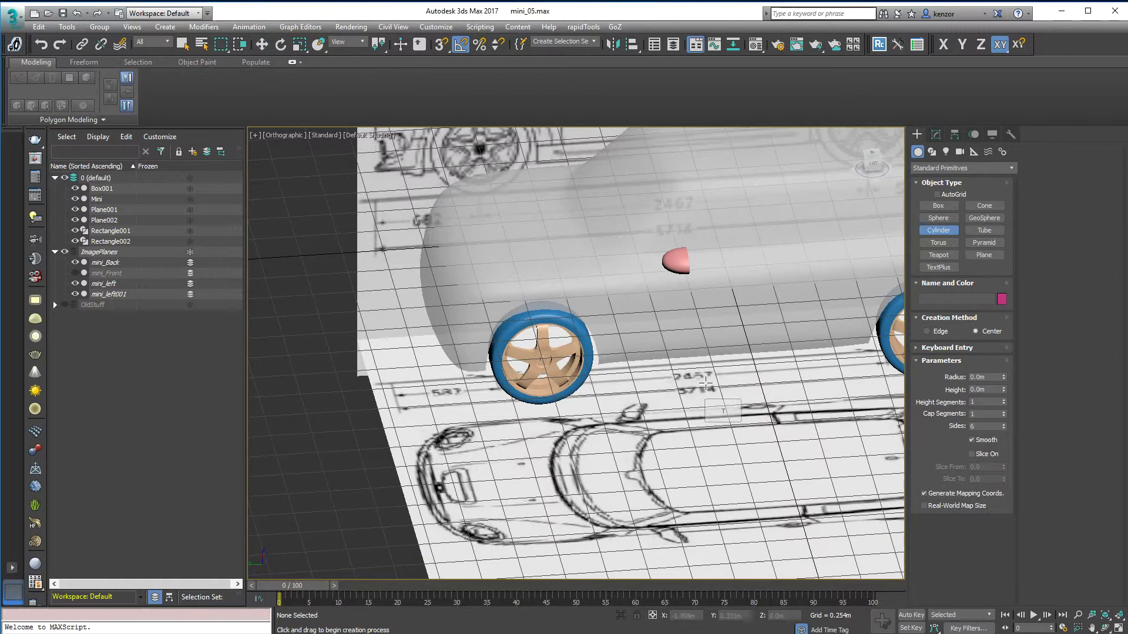
{"action": "left_click_drag", "start_coordinate": [703, 435], "coordinate": [710, 438]}
{"action": "left_click", "coordinate": [718, 395]}
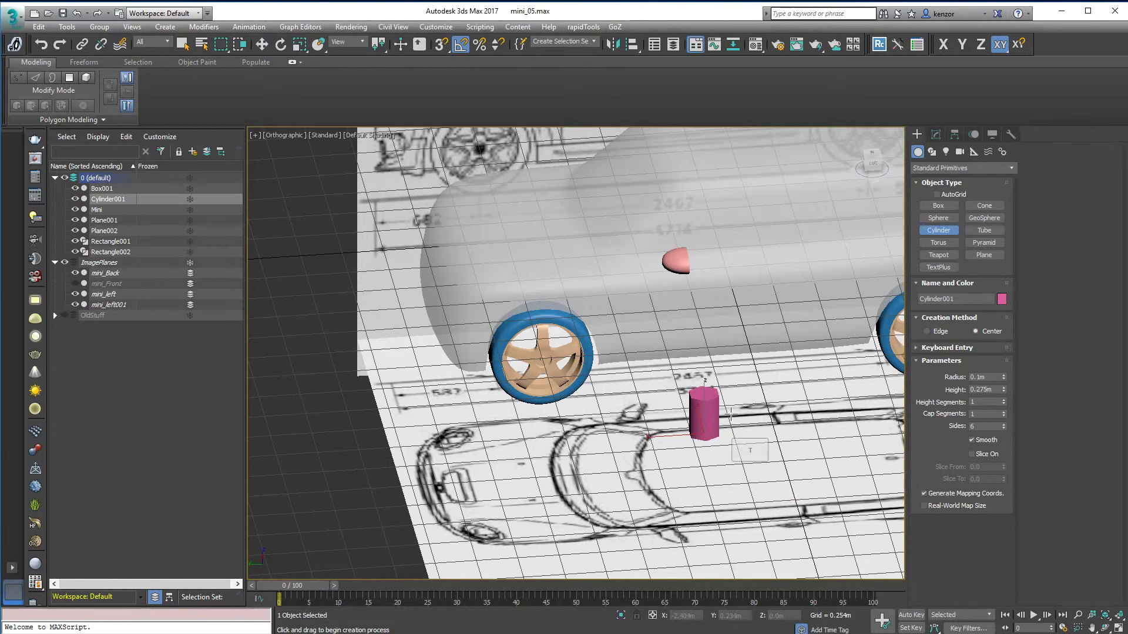
{"action": "middle_click_drag", "start_coordinate": [718, 394], "coordinate": [724, 317], "text": "alt"}
{"action": "scroll", "coordinate": [718, 333], "scroll_direction": "up", "scroll_amount": 3}
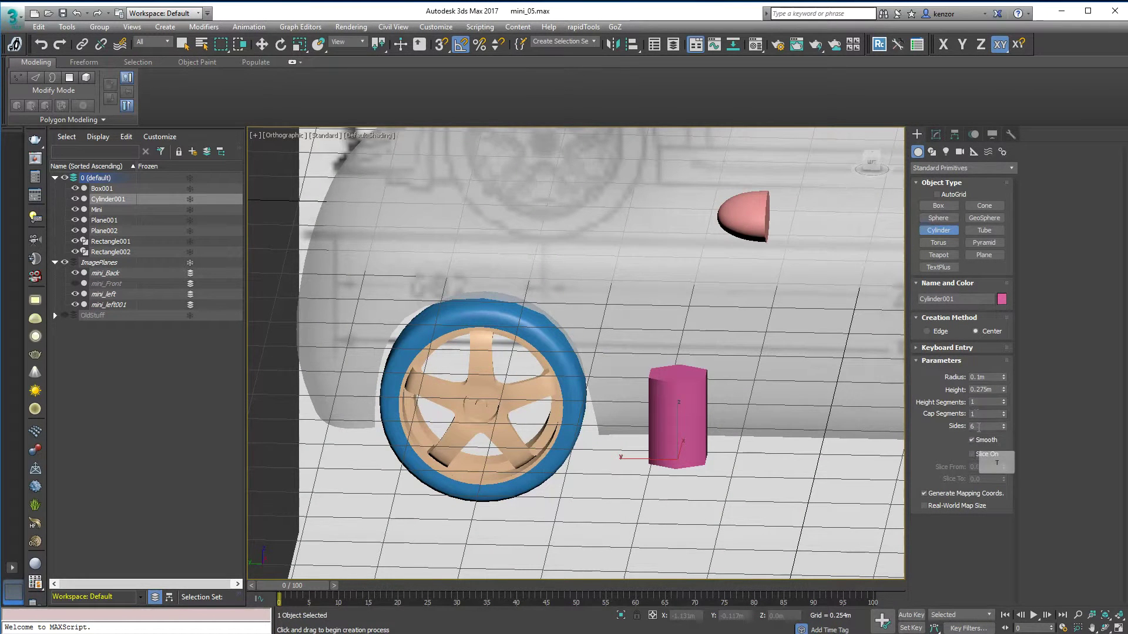
{"action": "middle_click_drag", "start_coordinate": [677, 377], "coordinate": [707, 394], "text": "alt"}
{"action": "scroll", "coordinate": [698, 365], "scroll_direction": "down", "scroll_amount": 5}
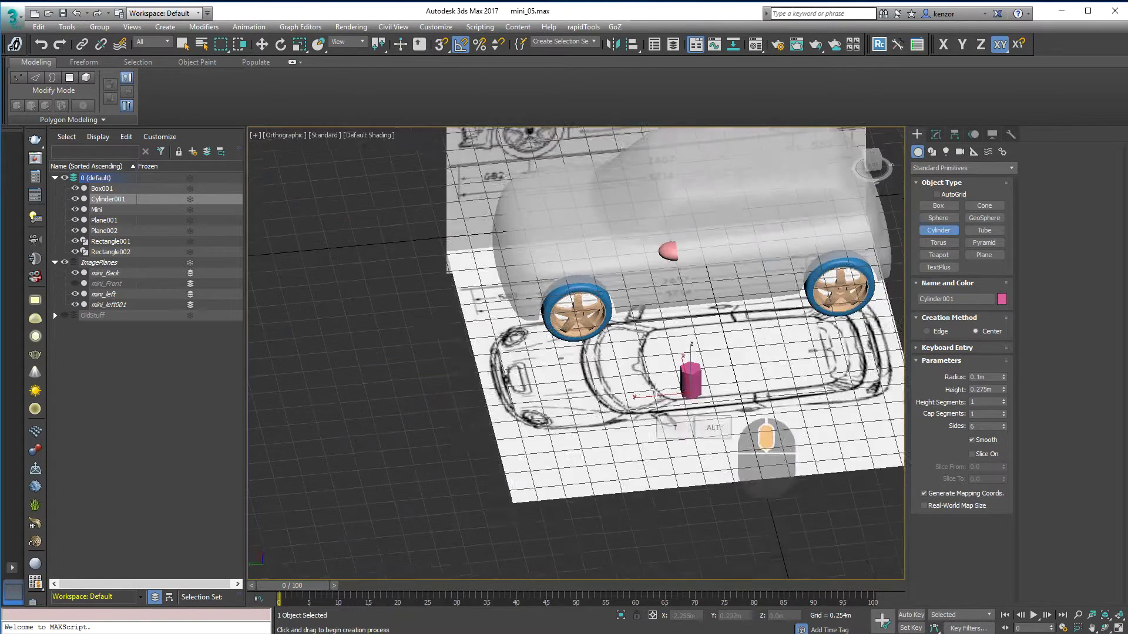
Place the cylinder onto the car body beside the mirror with Select and Place, so its base follows the body surface
{"action": "left_click", "coordinate": [875, 165]}
{"action": "scroll", "coordinate": [586, 212], "scroll_direction": "up", "scroll_amount": 4}
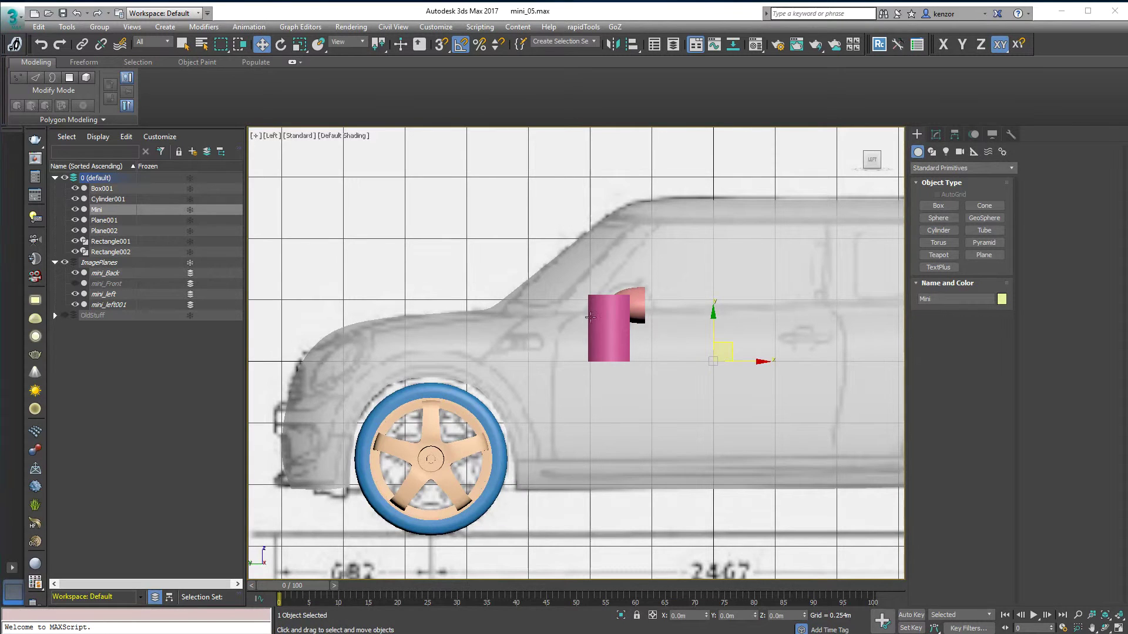
{"action": "left_click", "coordinate": [318, 45]}
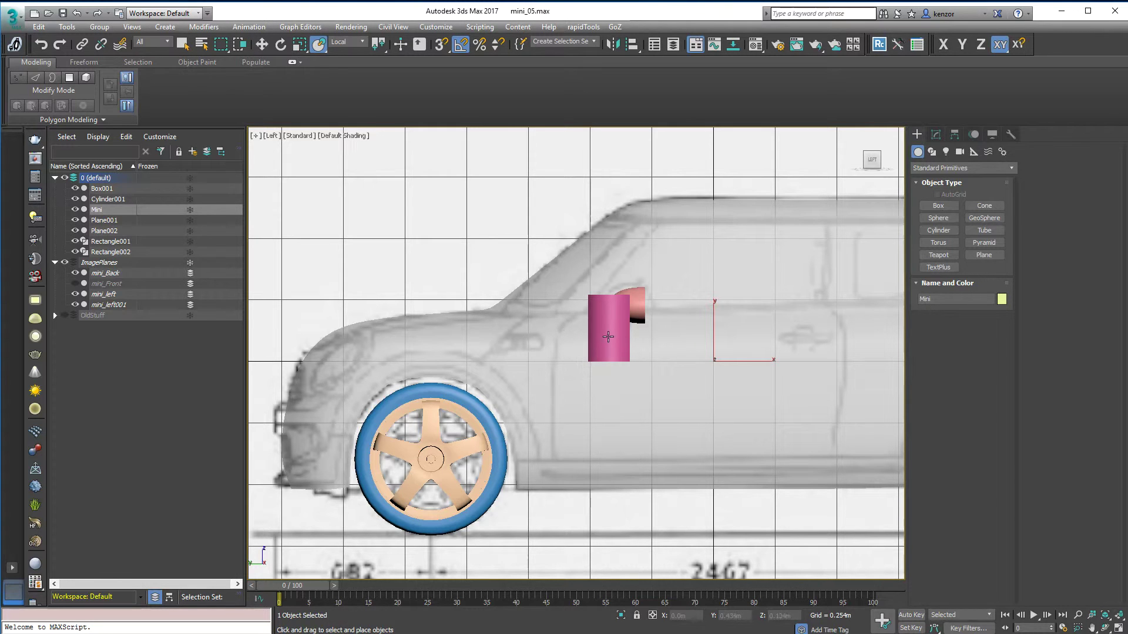
{"action": "mouse_move", "coordinate": [609, 347]}
{"action": "left_mouse_down"}
{"action": "mouse_move", "coordinate": [594, 322]}
{"action": "mouse_move", "coordinate": [541, 319]}
{"action": "mouse_move", "coordinate": [574, 335]}
{"action": "mouse_move", "coordinate": [611, 324]}
{"action": "left_mouse_up"}
{"action": "middle_click_drag", "start_coordinate": [611, 324], "coordinate": [755, 273], "text": "alt"}
{"action": "left_click", "coordinate": [872, 165]}
{"action": "key", "text": "w"}
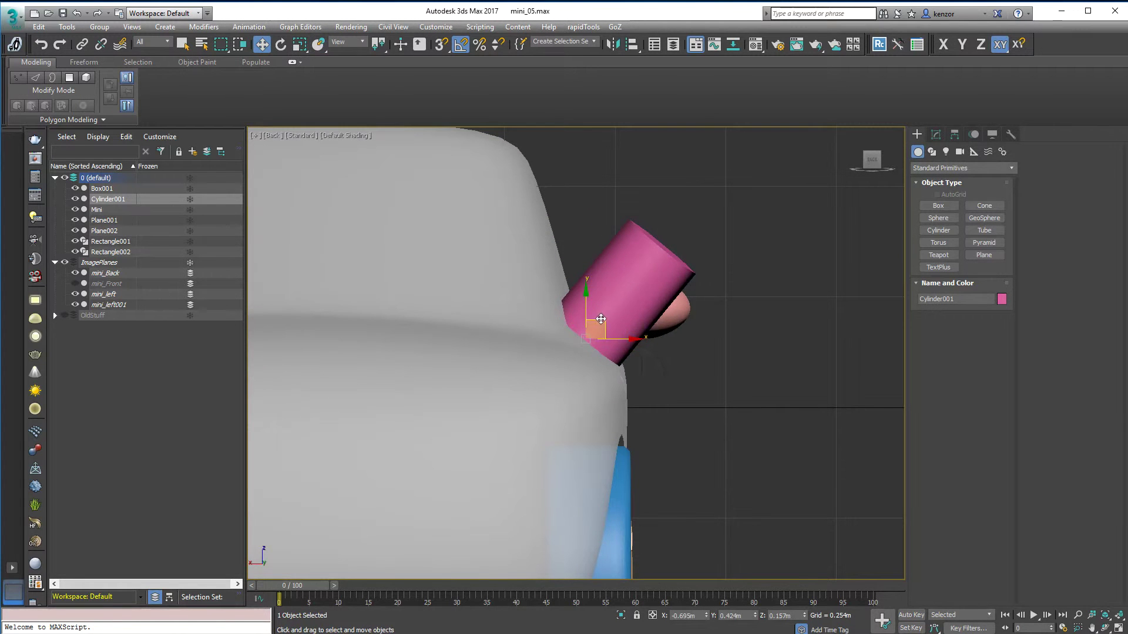
{"action": "middle_click_drag", "start_coordinate": [635, 379], "coordinate": [810, 244], "text": "alt"}
Convert the cylinder to an Editable Poly
{"action": "left_click", "coordinate": [936, 135]}
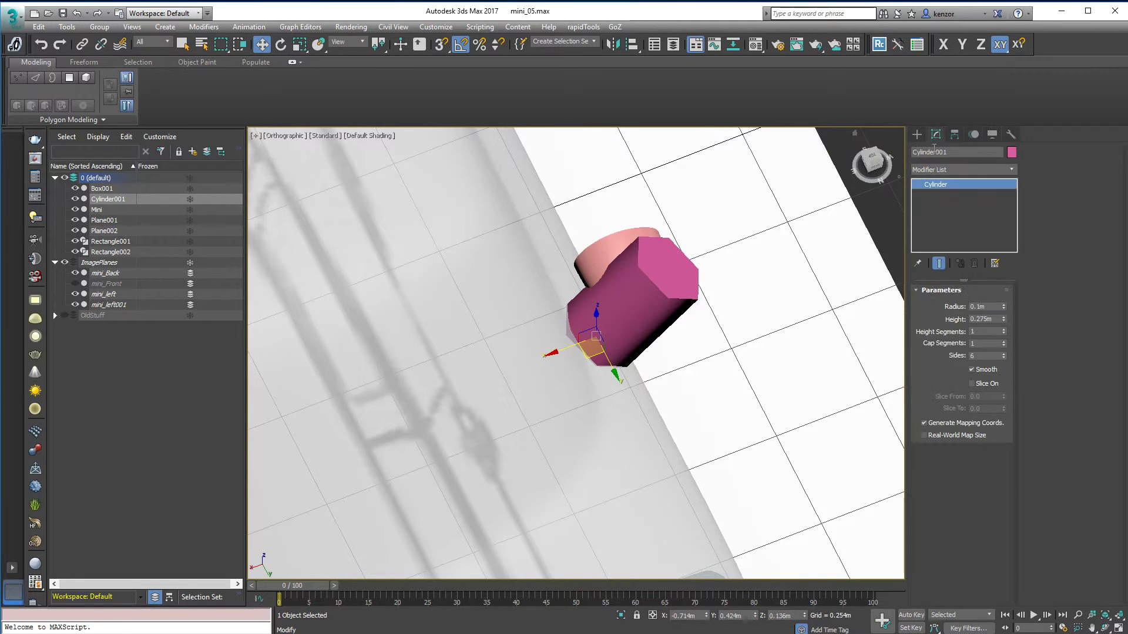
{"action": "right_click", "coordinate": [962, 186]}
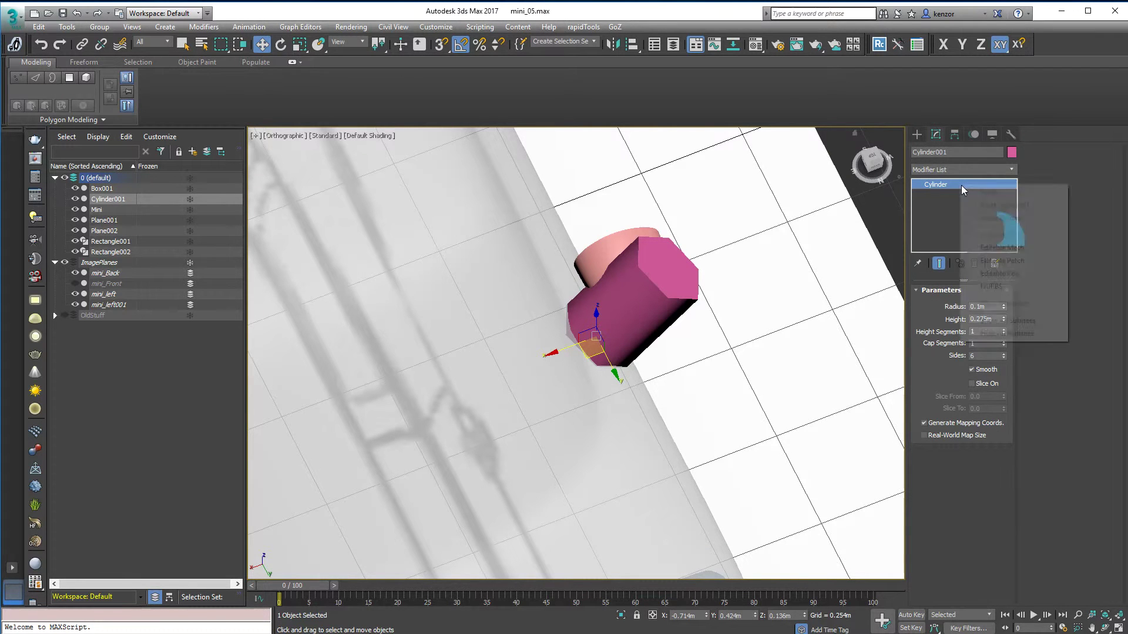
{"action": "left_click", "coordinate": [1015, 275]}
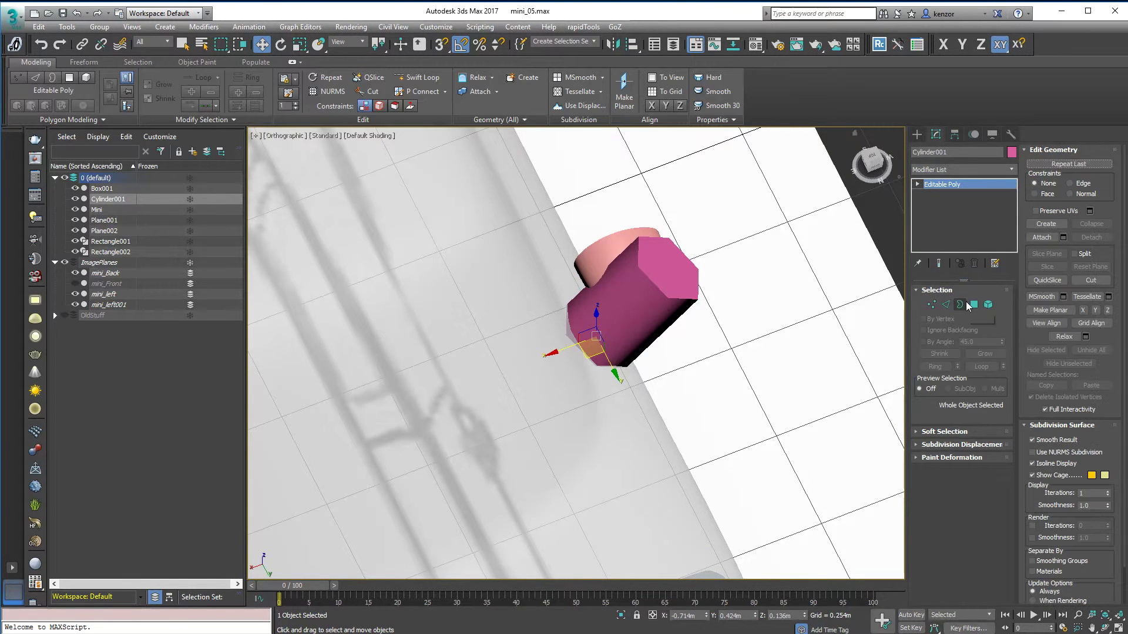
Delete the hexagonal cap polygon at the cylinder's outer end
{"action": "left_click", "coordinate": [959, 304]}
{"action": "middle_click_drag", "start_coordinate": [870, 305], "coordinate": [684, 297], "text": "alt"}
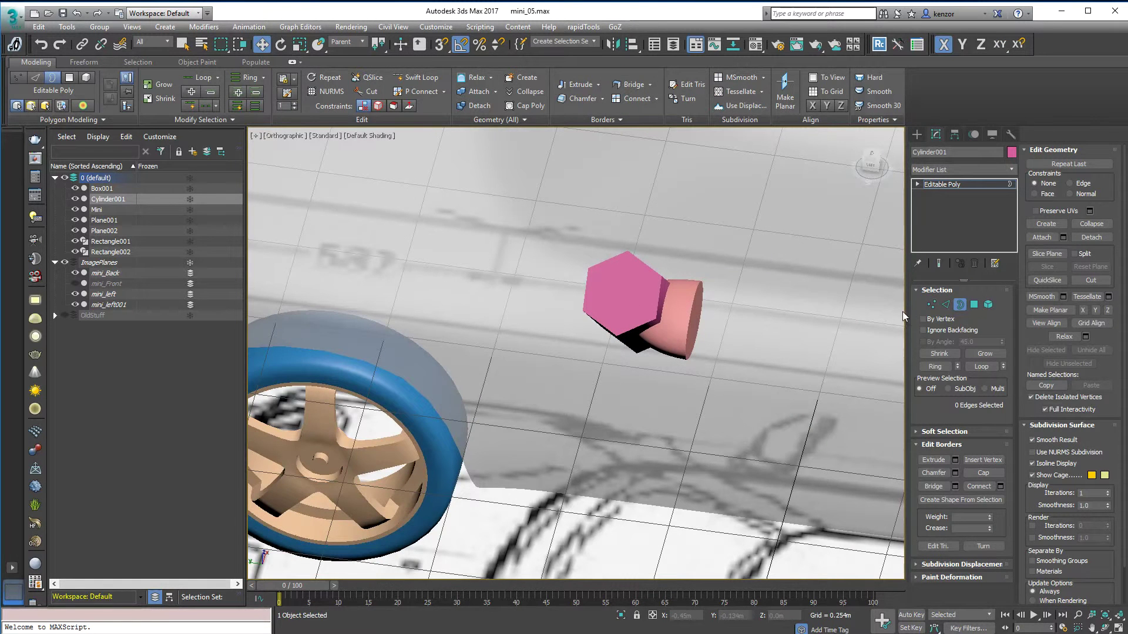
{"action": "left_click", "coordinate": [975, 303]}
{"action": "left_click", "coordinate": [626, 300]}
{"action": "middle_click_drag", "start_coordinate": [623, 306], "coordinate": [650, 305], "text": "alt"}
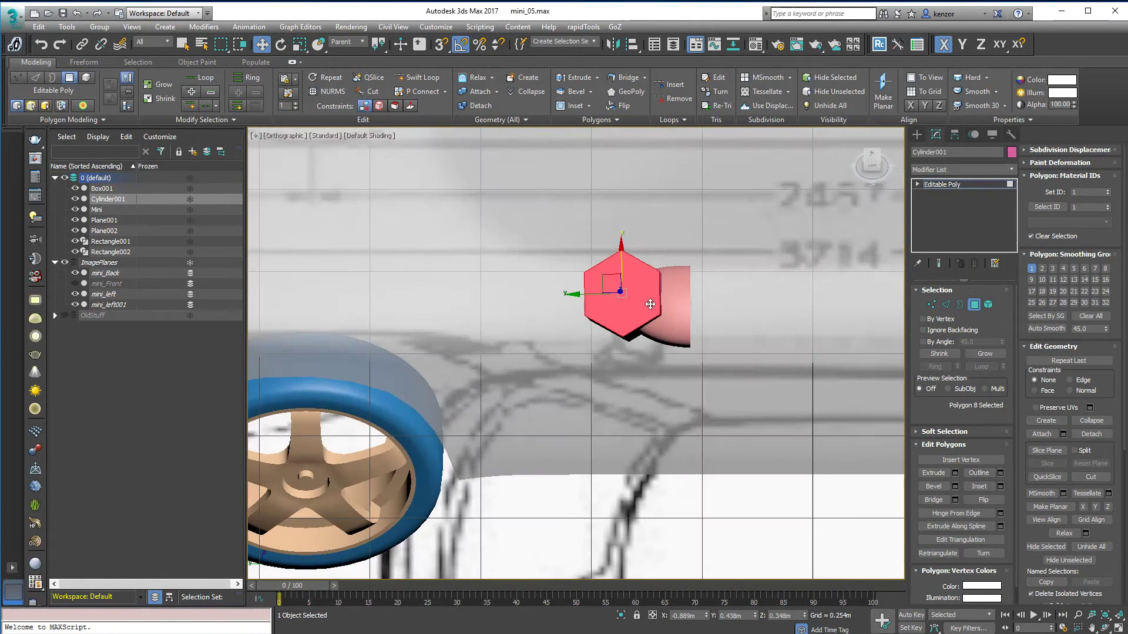
{"action": "key", "text": "Delete"}
{"action": "key", "text": "ctrl+z"}
{"action": "key", "text": "Delete"}
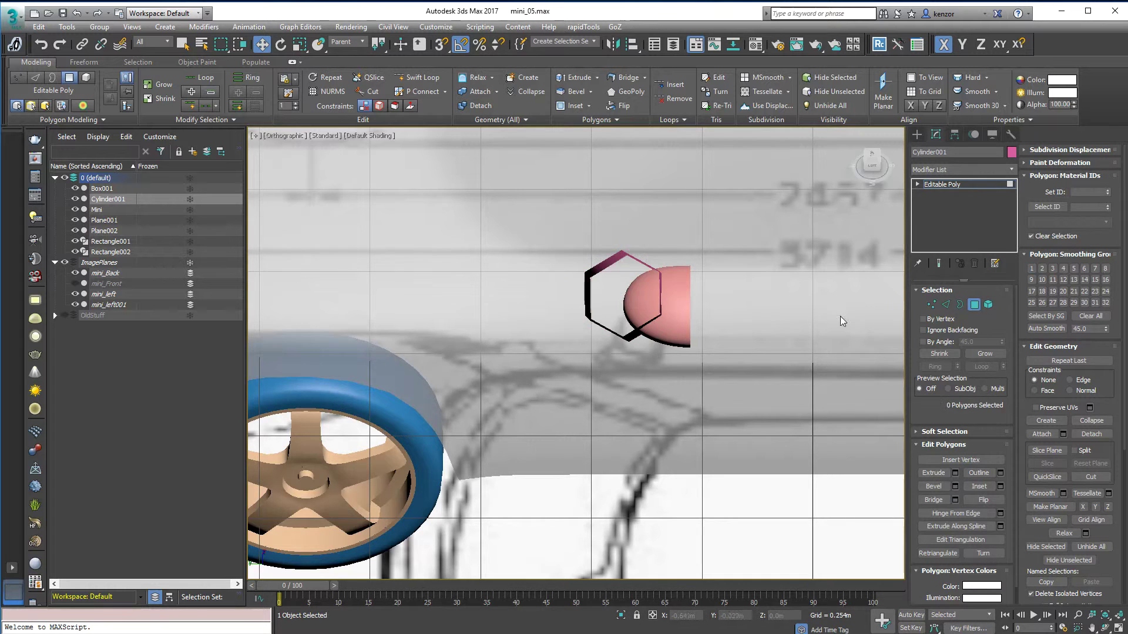
Select the cylinder's open outer border and scale it uniformly down so the cylinder tapers to a narrow end
{"action": "left_click", "coordinate": [959, 304]}
{"action": "middle_click_drag", "start_coordinate": [734, 277], "coordinate": [662, 270], "text": "alt"}
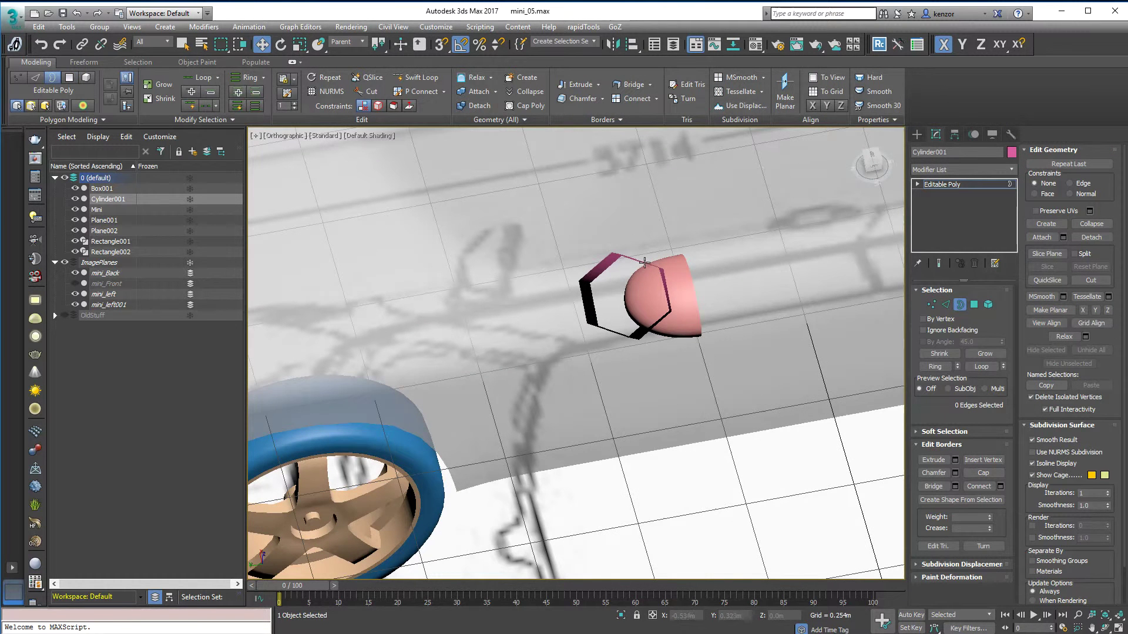
{"action": "left_click", "coordinate": [644, 263]}
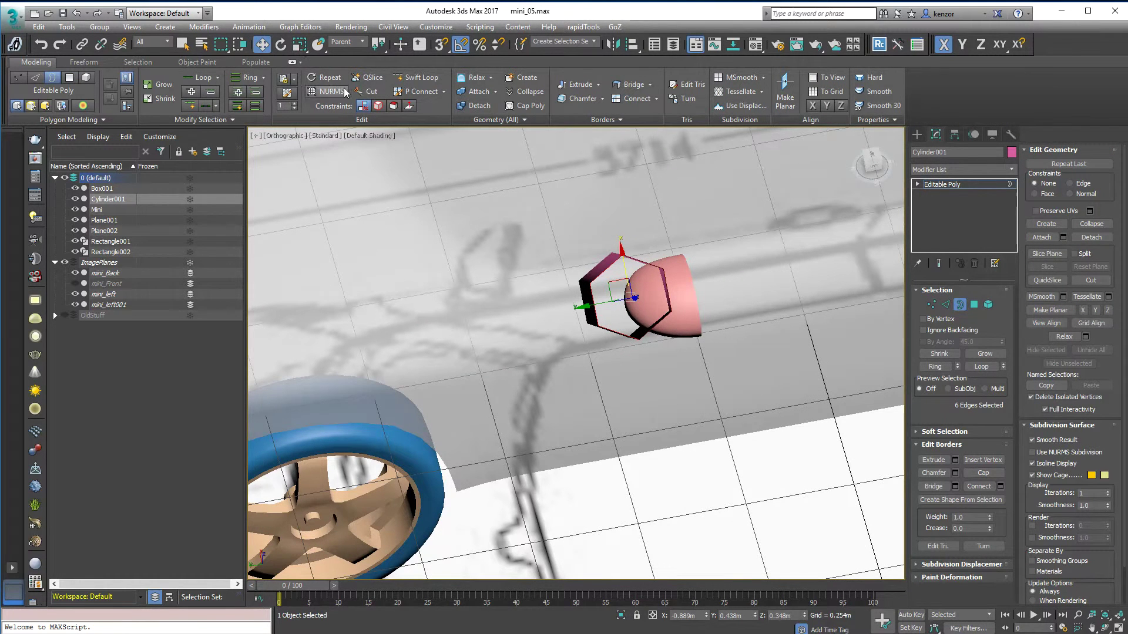
{"action": "left_click", "coordinate": [298, 47]}
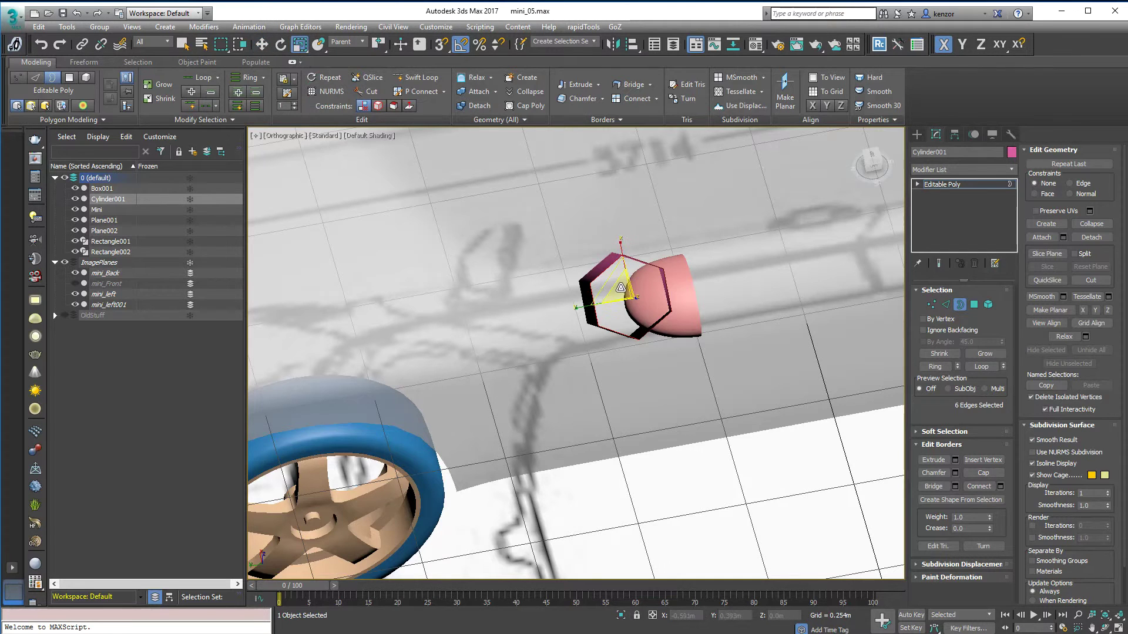
{"action": "left_click_drag", "start_coordinate": [620, 288], "coordinate": [572, 413]}
{"action": "middle_click_drag", "start_coordinate": [572, 413], "coordinate": [773, 223], "text": "alt"}
{"action": "left_click", "coordinate": [873, 160]}
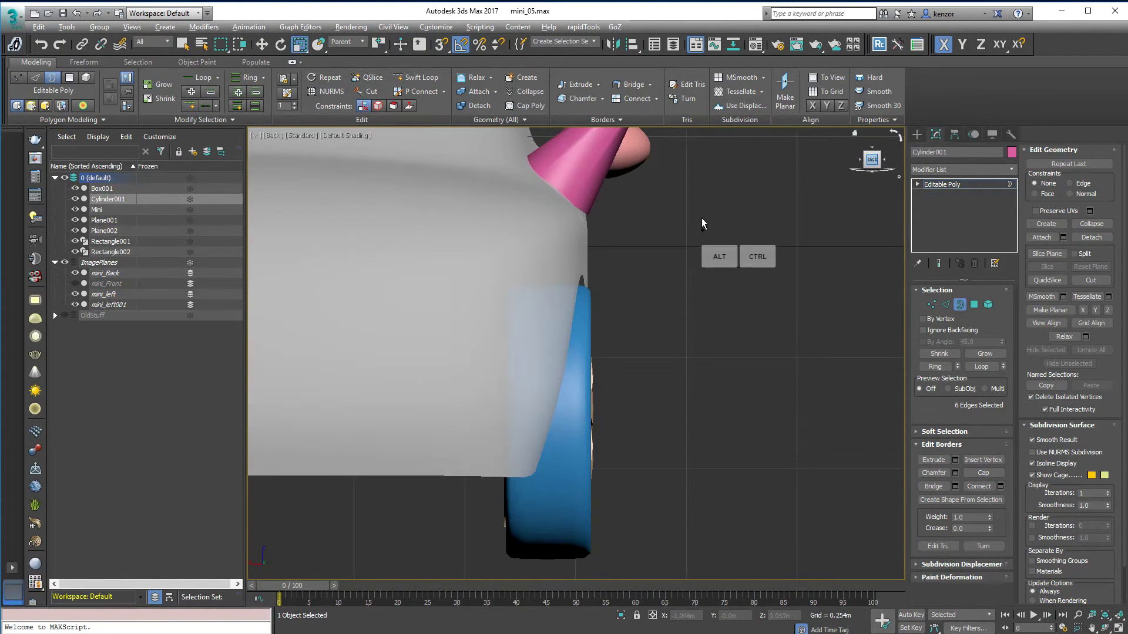
{"action": "middle_click_drag", "start_coordinate": [702, 223], "coordinate": [694, 320], "text": "alt"}
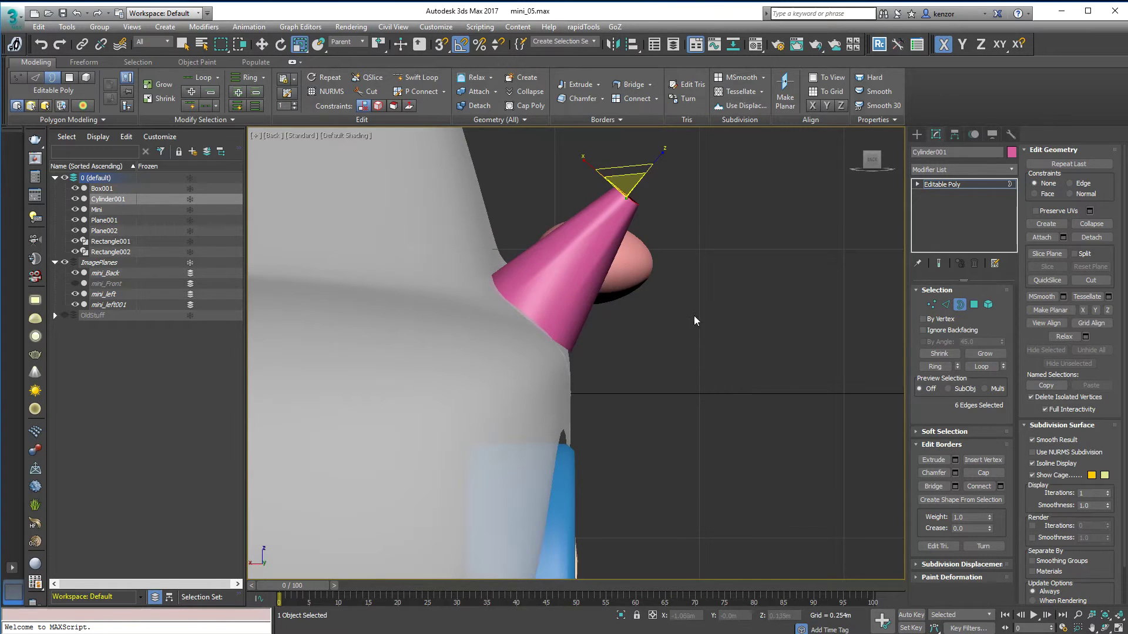
Move the cylinder's narrow open end up to the mirror housing and scale its base border down where it meets the car body
{"action": "left_click", "coordinate": [262, 45]}
{"action": "middle_click_drag", "start_coordinate": [644, 175], "coordinate": [611, 232], "text": "alt"}
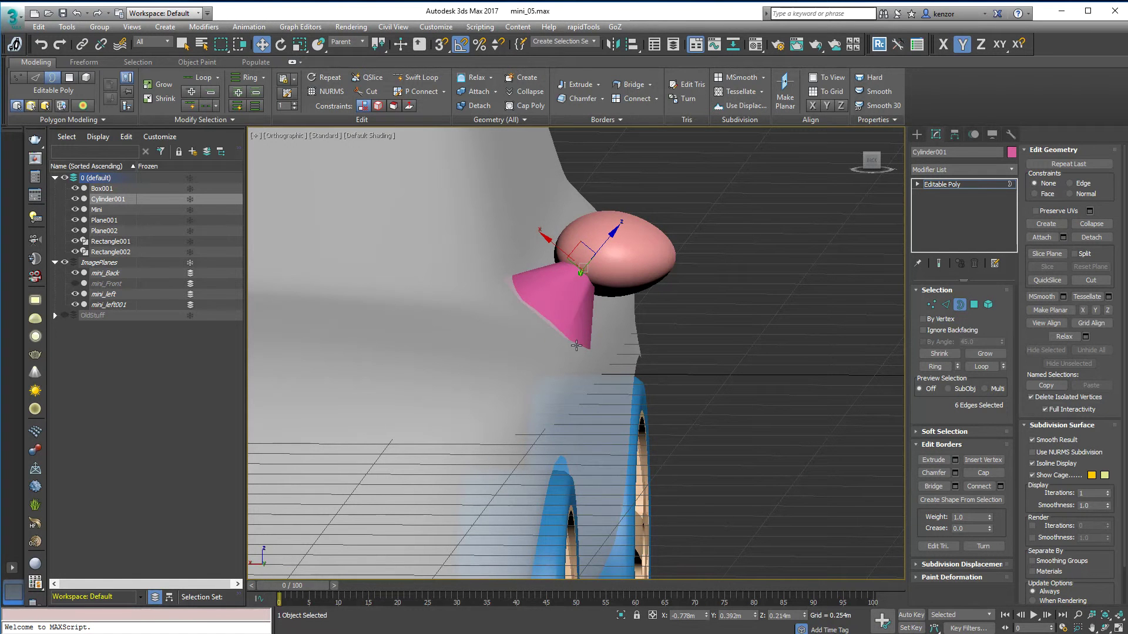
{"action": "middle_click_drag", "start_coordinate": [602, 298], "coordinate": [570, 226], "text": "alt"}
{"action": "key", "text": "r"}
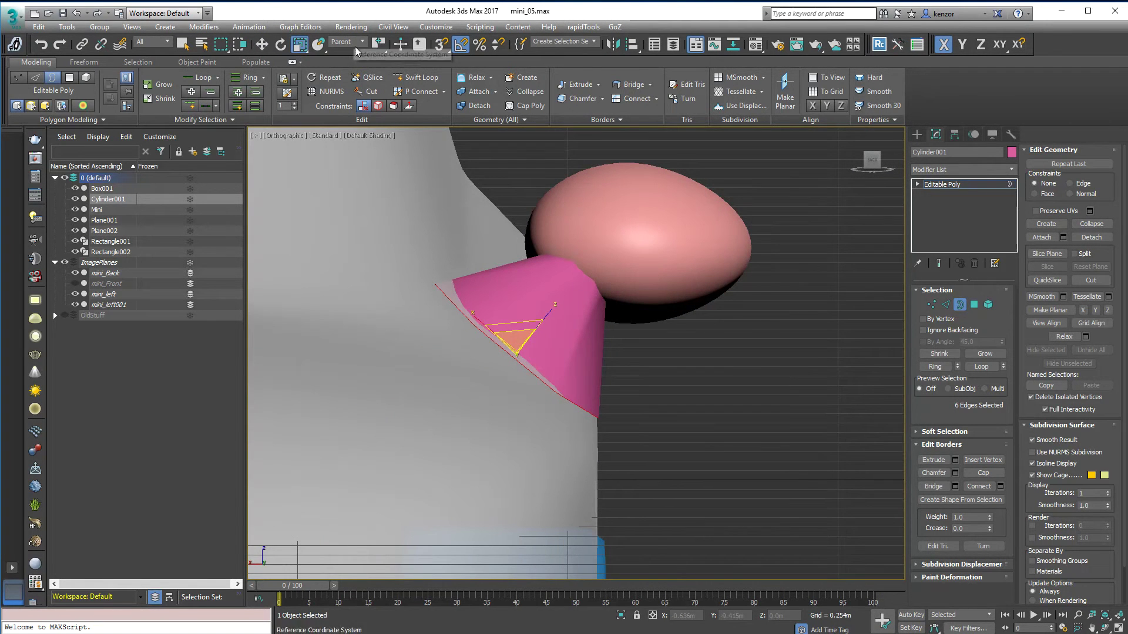
{"action": "middle_click_drag", "start_coordinate": [480, 319], "coordinate": [911, 281], "text": "alt"}
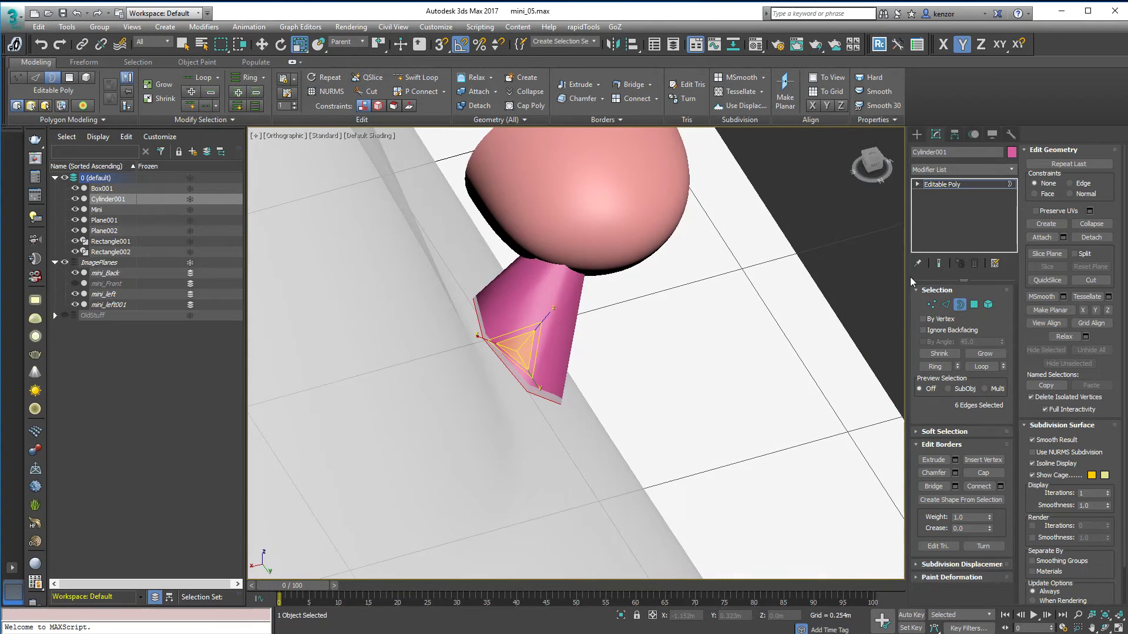
Apply a TurboSmooth modifier to the mirror arm cylinder and deselect it
{"action": "left_click", "coordinate": [964, 303]}
{"action": "left_click", "coordinate": [1010, 169]}
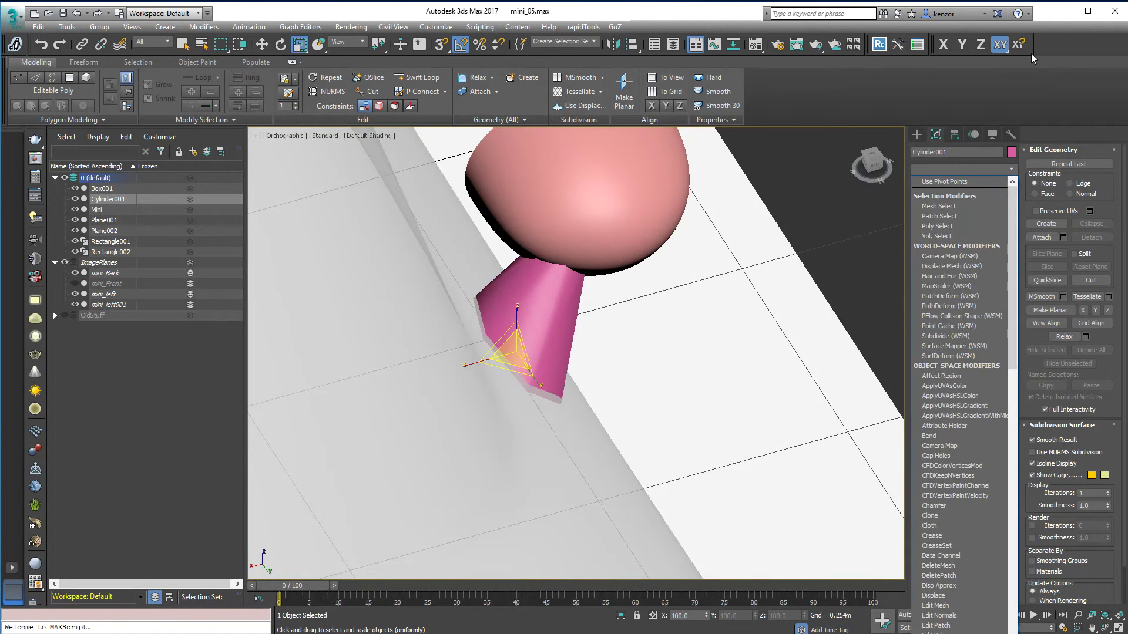
{"action": "key", "text": "t"}
{"action": "key", "text": "u"}
{"action": "key", "text": "Return"}
{"action": "mouse_move", "coordinate": [593, 291]}
{"action": "middle_mouse_down", "text": "alt"}
{"action": "mouse_move", "coordinate": [739, 290]}
{"action": "mouse_move", "coordinate": [657, 308]}
{"action": "mouse_move", "coordinate": [581, 346]}
{"action": "mouse_move", "coordinate": [671, 318]}
{"action": "mouse_move", "coordinate": [625, 291]}
{"action": "mouse_move", "coordinate": [625, 311]}
{"action": "mouse_move", "coordinate": [592, 308]}
{"action": "mouse_move", "coordinate": [579, 292]}
{"action": "middle_mouse_up", "text": "alt"}
{"action": "scroll", "coordinate": [579, 293], "scroll_direction": "down", "scroll_amount": 10}
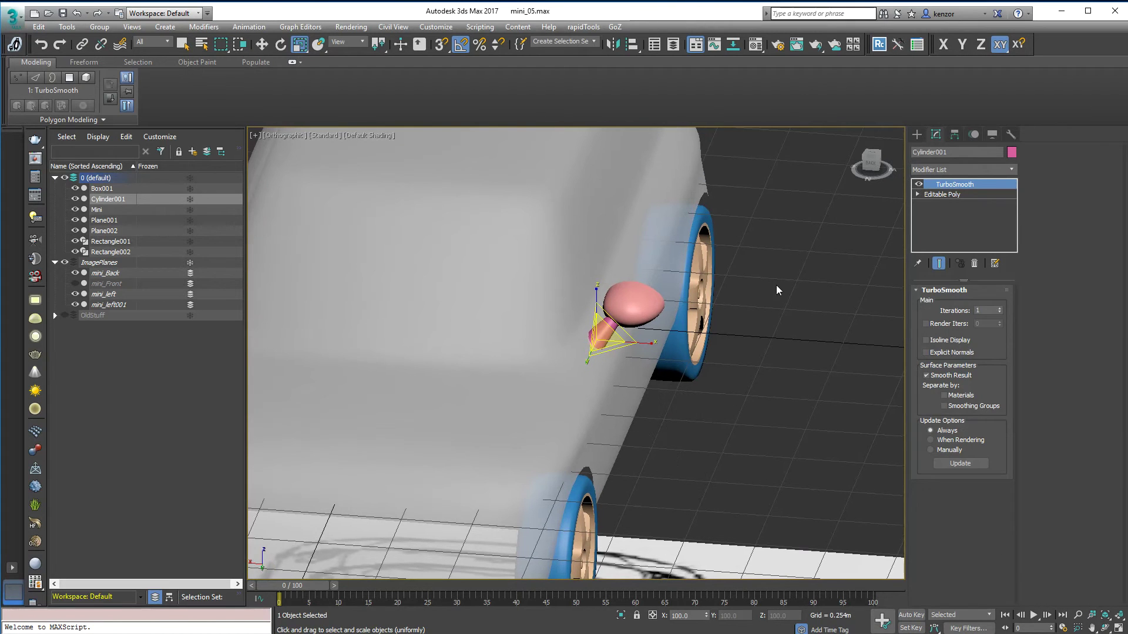
{"action": "left_click", "coordinate": [787, 268]}
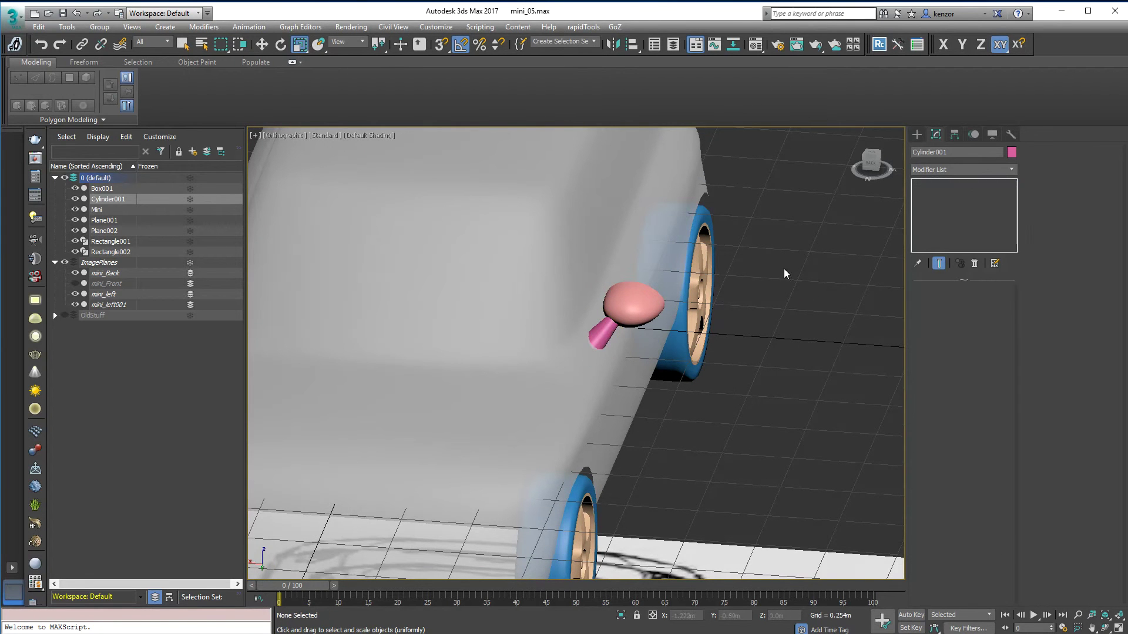
Select the Mini body and compare its back and side, including the mirror and arm, with the reference car photo in the browser
{"action": "left_click", "coordinate": [661, 266]}
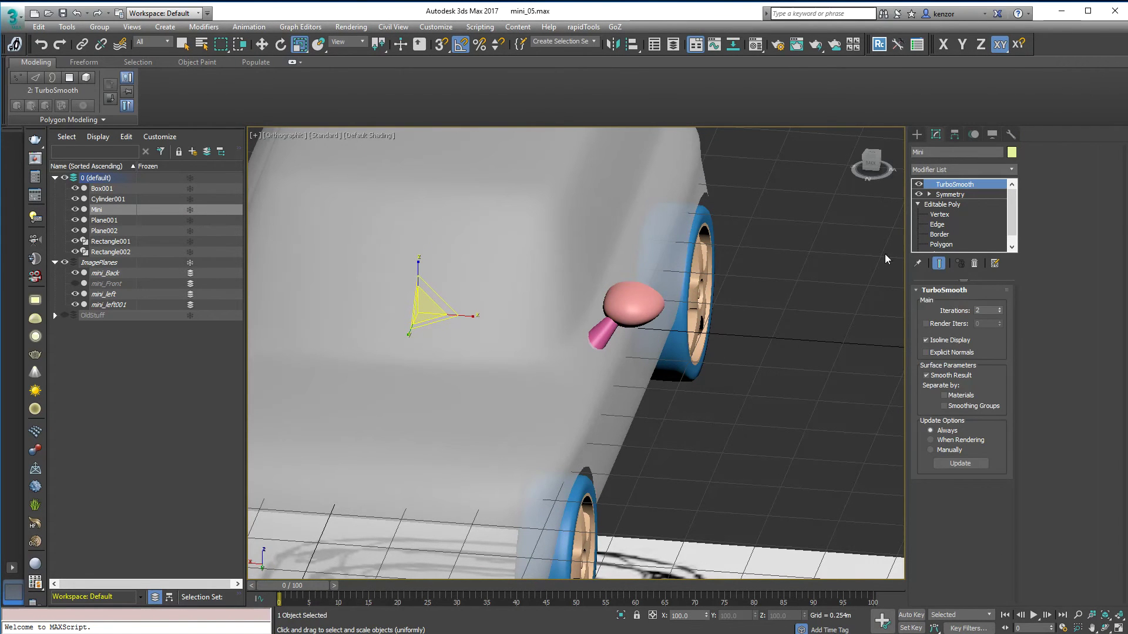
{"action": "middle_click_drag", "start_coordinate": [780, 277], "coordinate": [499, 315], "text": "alt"}
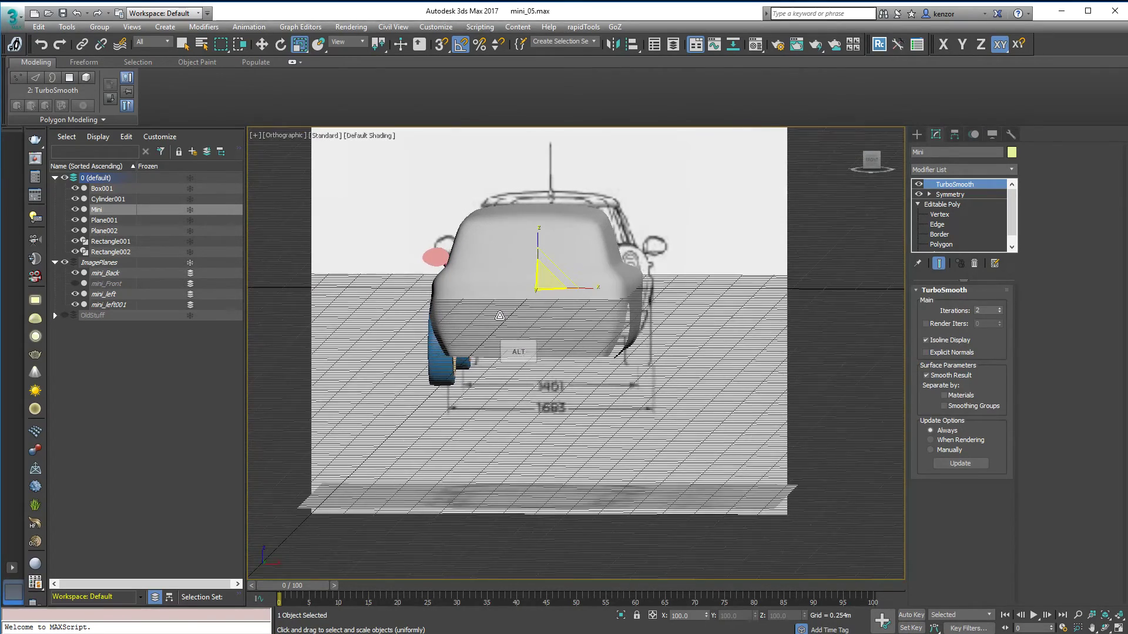
{"action": "left_click", "coordinate": [871, 162]}
{"action": "middle_click_drag", "start_coordinate": [439, 270], "coordinate": [543, 264]}
{"action": "middle_click_drag", "start_coordinate": [544, 265], "coordinate": [541, 208], "text": "ctrl+alt"}
{"action": "middle_click_drag", "start_coordinate": [541, 208], "coordinate": [662, 240], "text": "alt"}
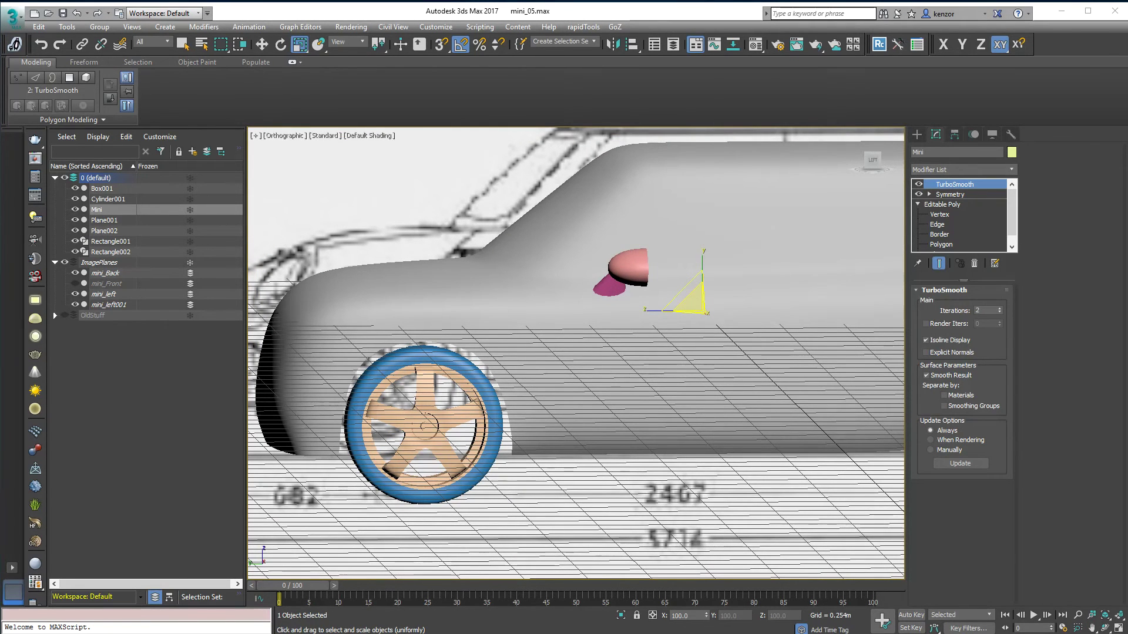
{"action": "key", "text": "alt+Tab"}
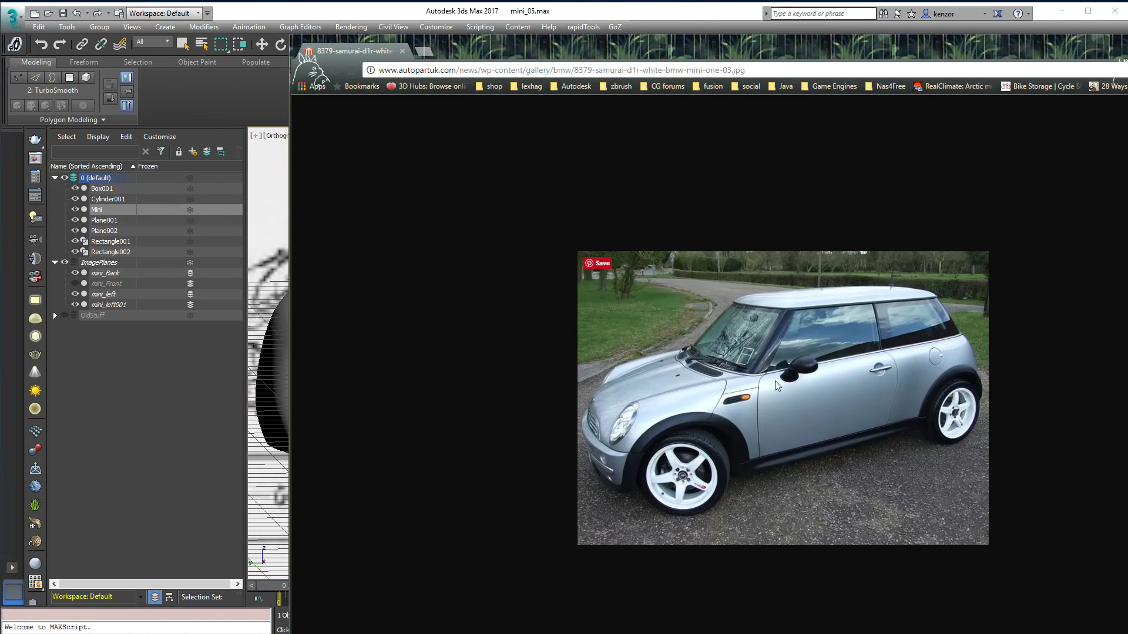
{"action": "key", "text": "alt+Tab"}
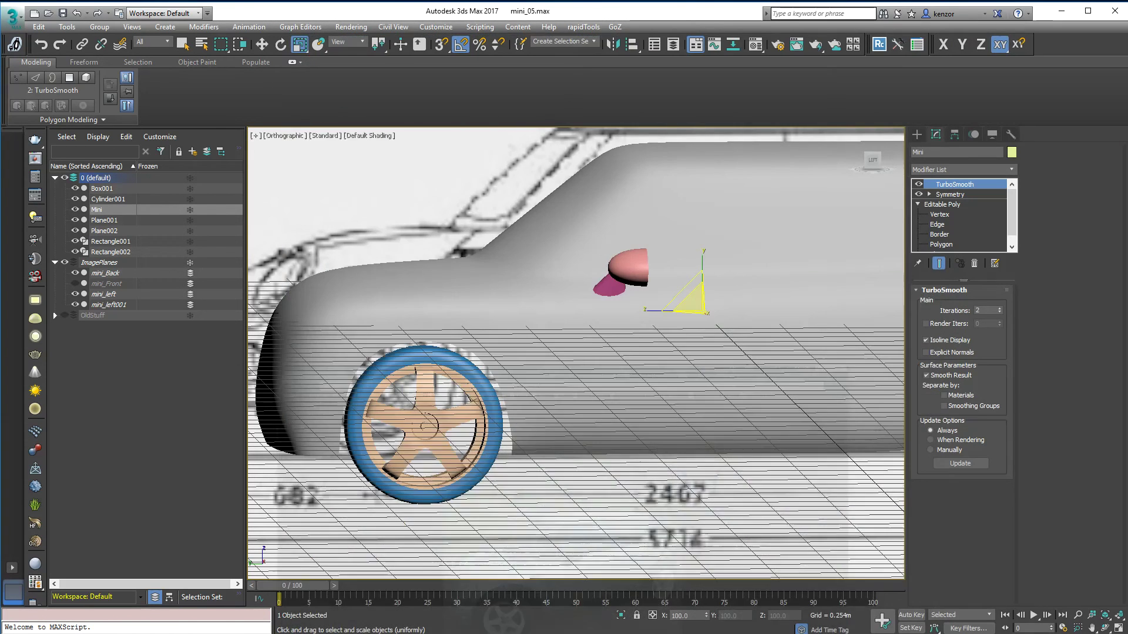